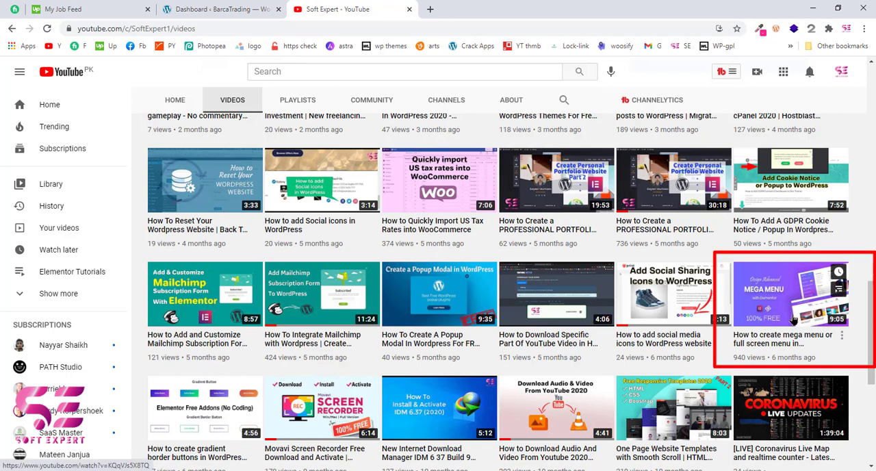
mouse_move(788, 348)
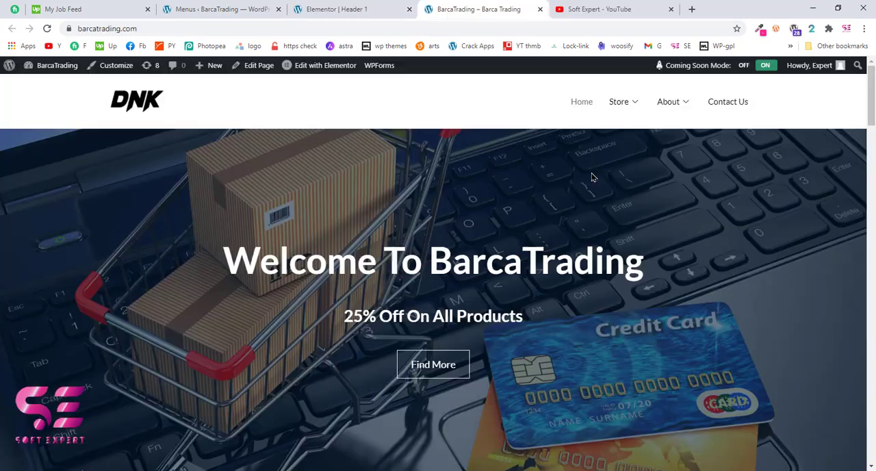
mouse_move(626, 109)
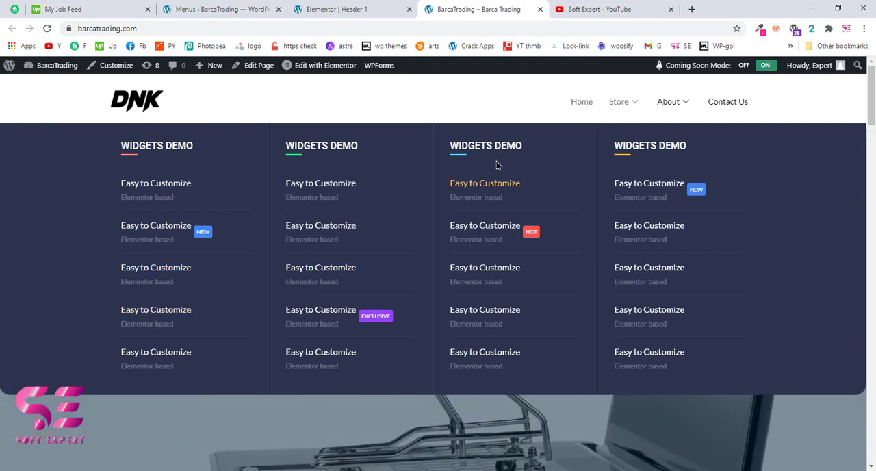
mouse_move(671, 110)
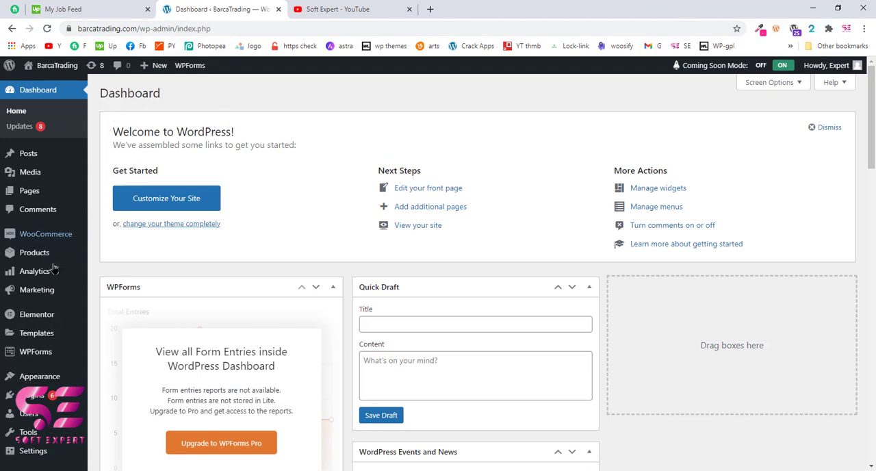
Search the plugin directory for "Elementor kit", and install and activate the Elements kit Elementor addons plugin
scroll(126, 310, down, 2)
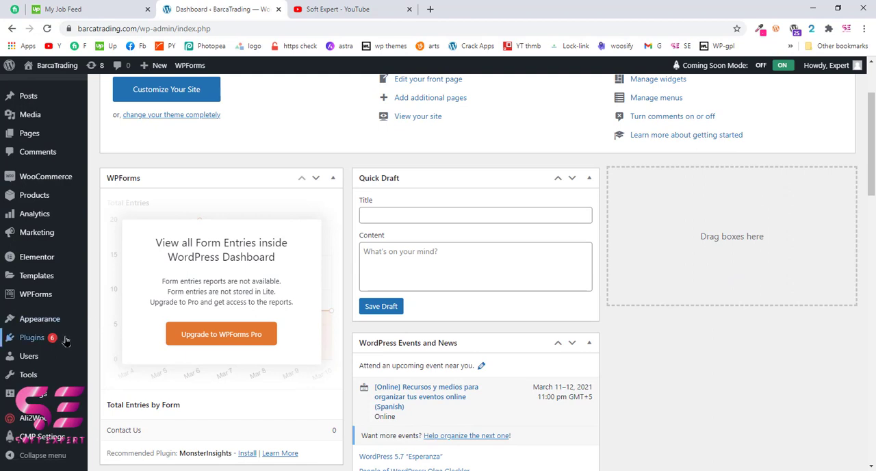
mouse_move(68, 339)
click(108, 357)
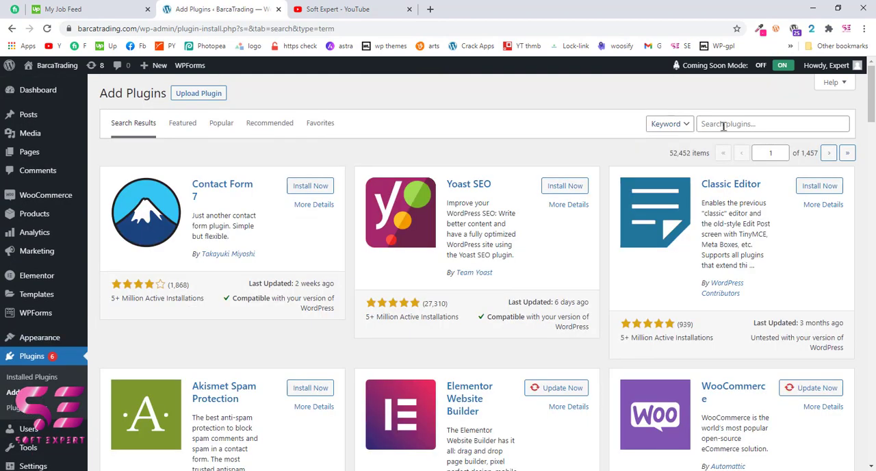
click(724, 125)
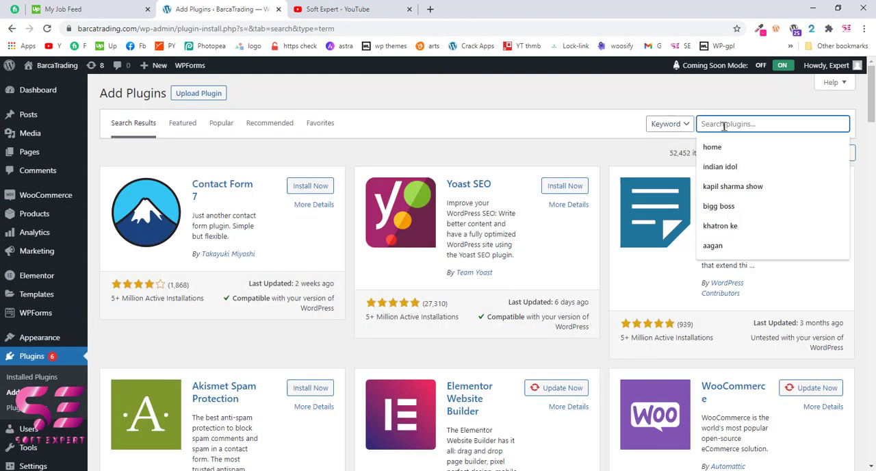
text(Elementor kit)
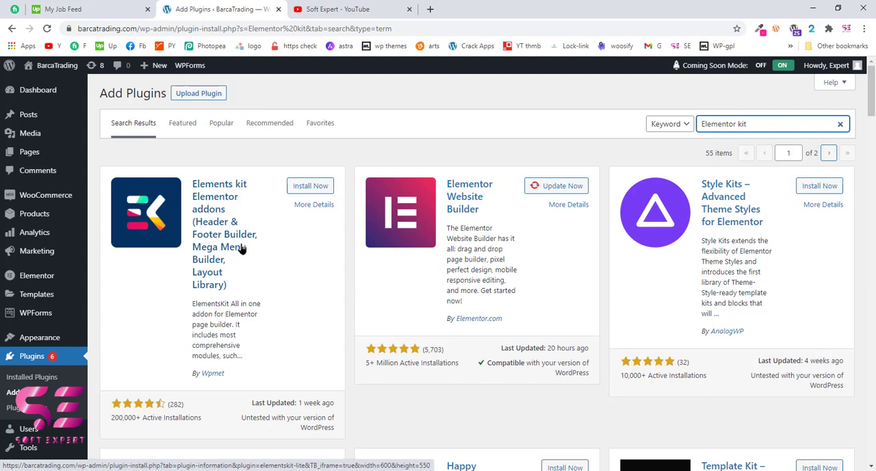
click(311, 187)
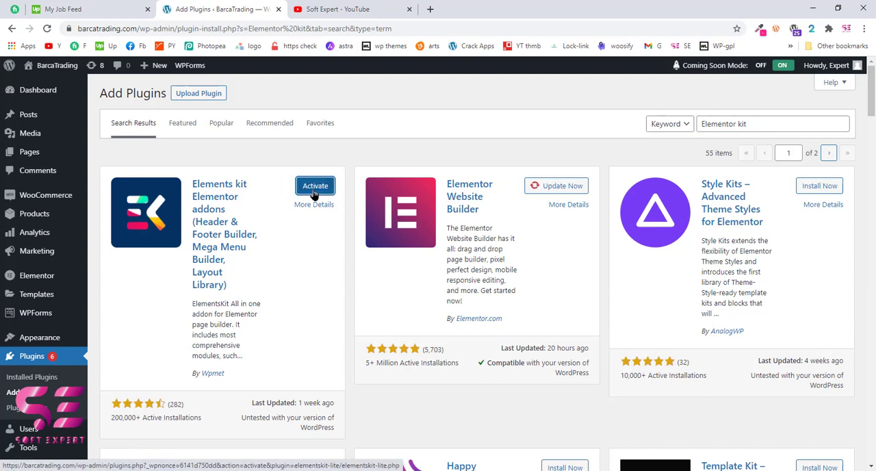
click(314, 187)
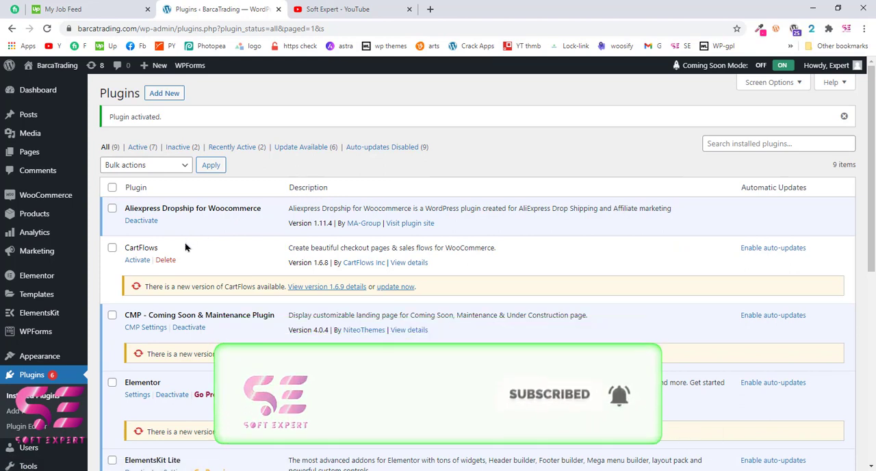
Create an activated ElementsKit header template titled "Header 1" that applies to the entire site
mouse_move(45, 322)
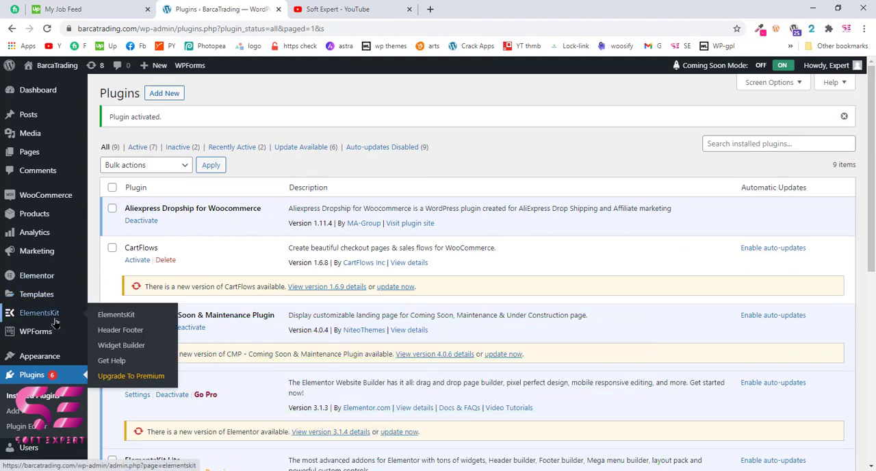
click(142, 332)
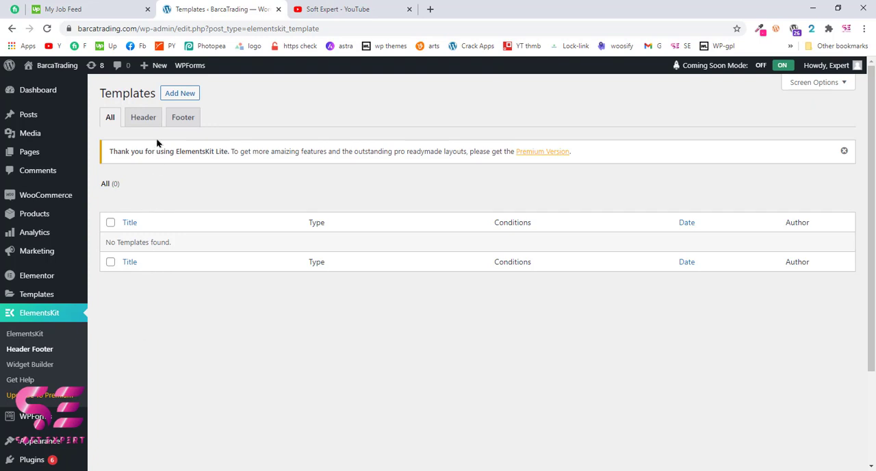
click(187, 100)
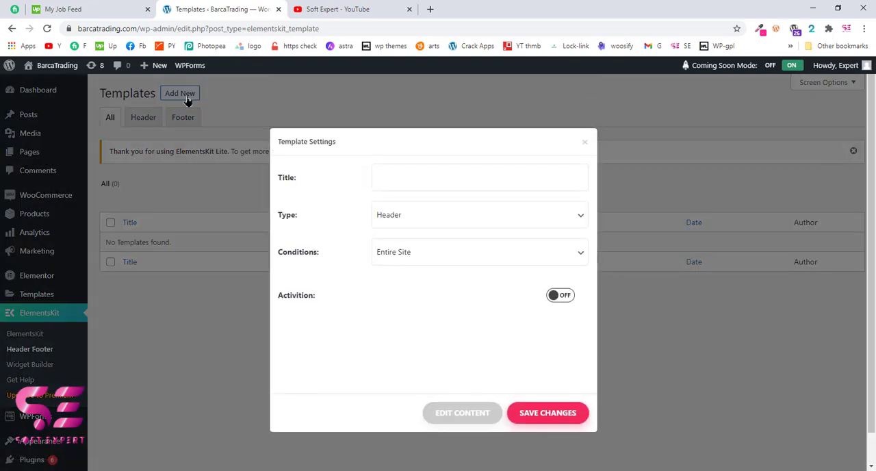
click(403, 186)
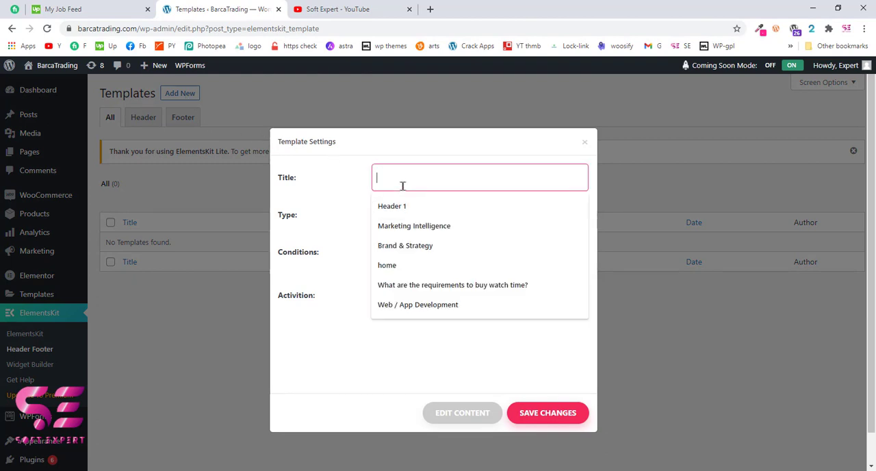
click(402, 206)
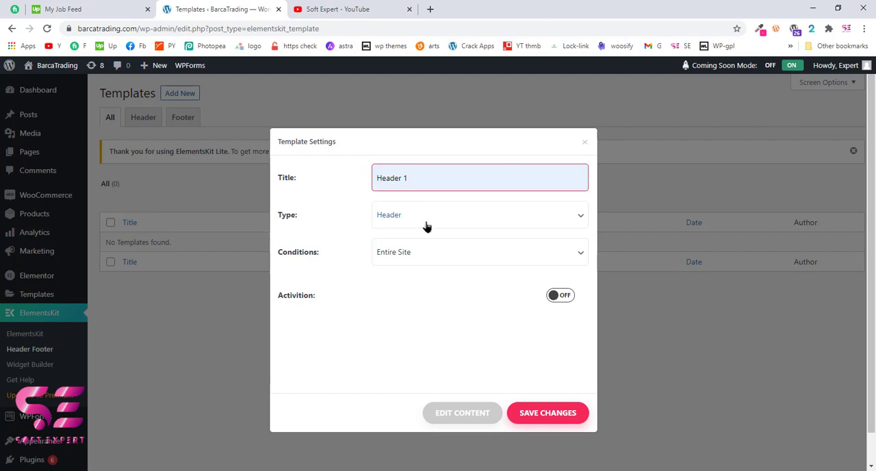
click(310, 264)
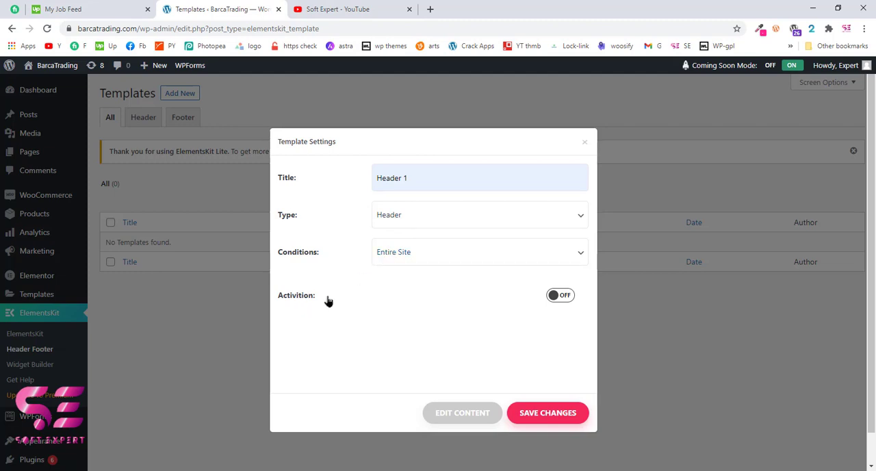
click(566, 300)
click(536, 424)
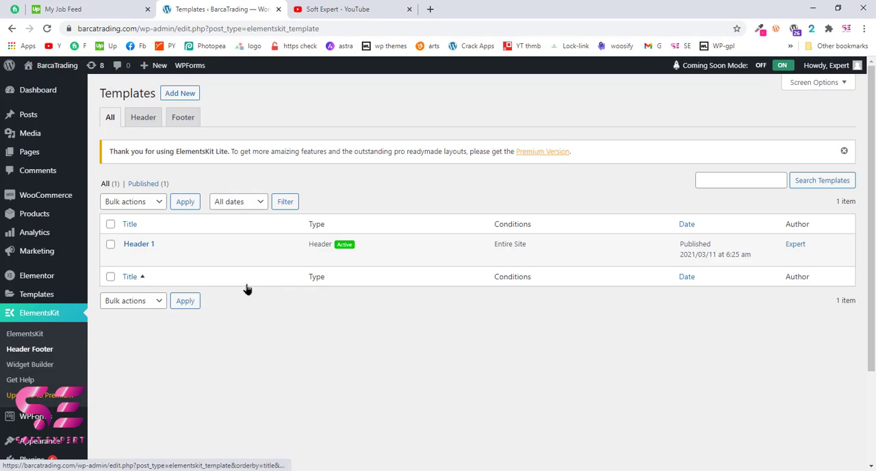
Open the Header 1 template's content for editing and add a two-column section with a narrow first column and a wide second one
click(128, 258)
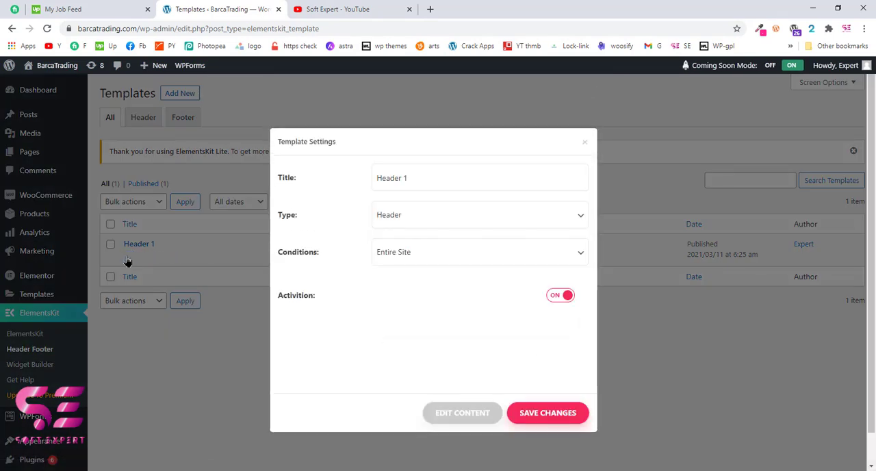
click(481, 418)
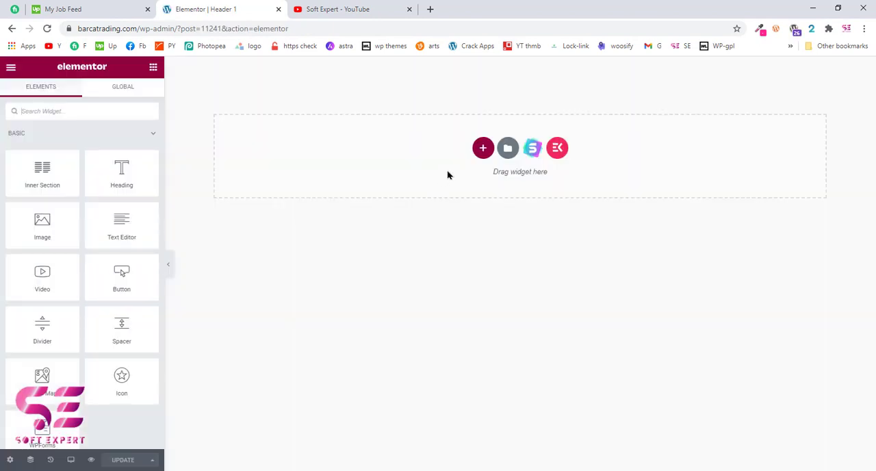
click(483, 150)
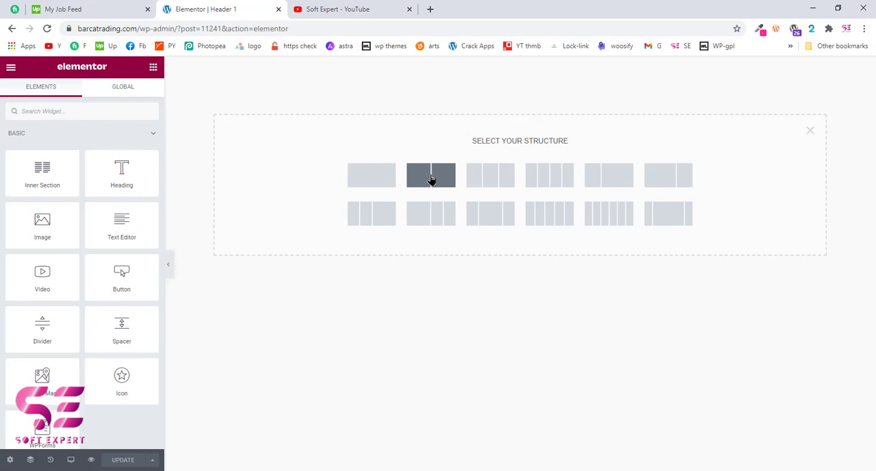
click(623, 181)
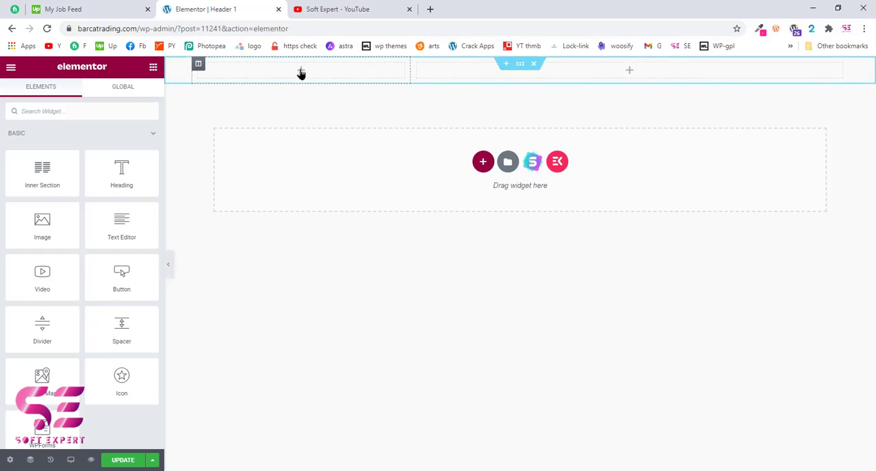
drag(41, 226, 295, 76)
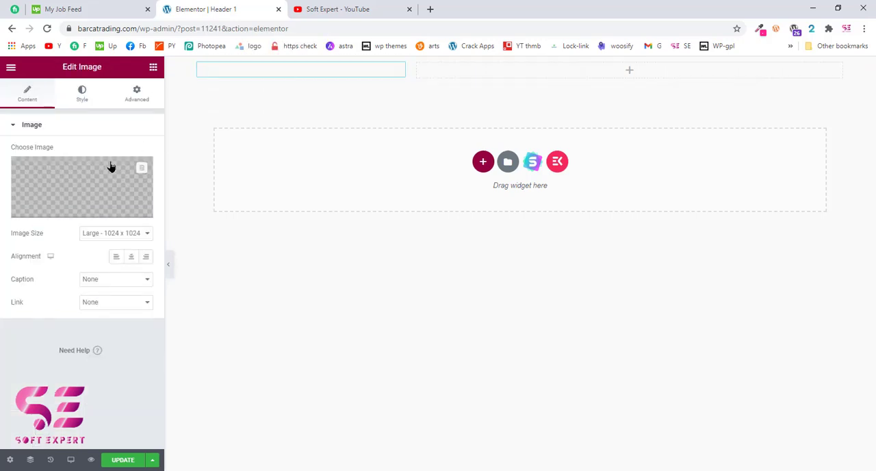
click(95, 181)
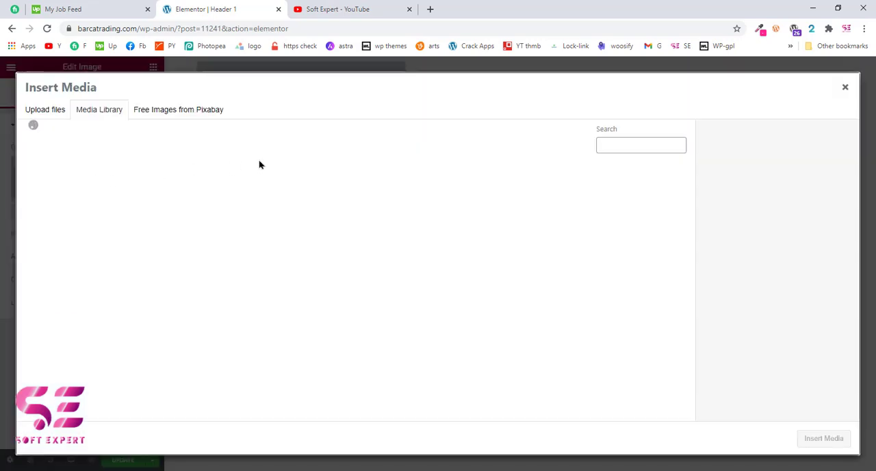
click(81, 285)
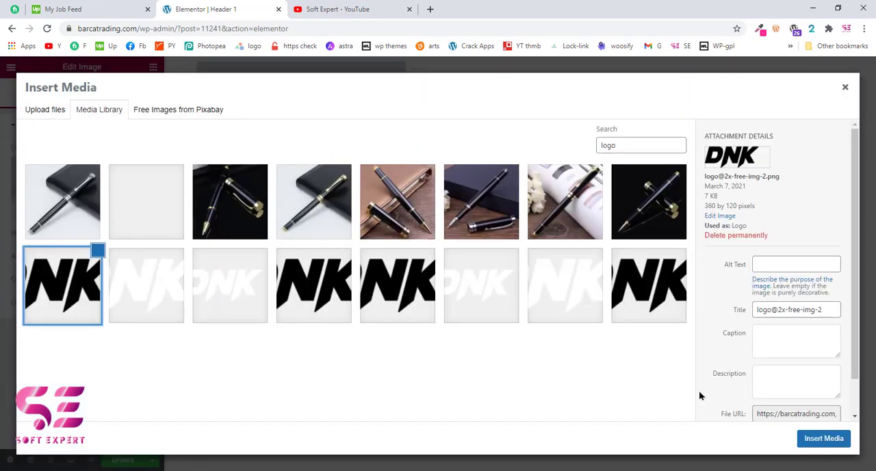
click(812, 436)
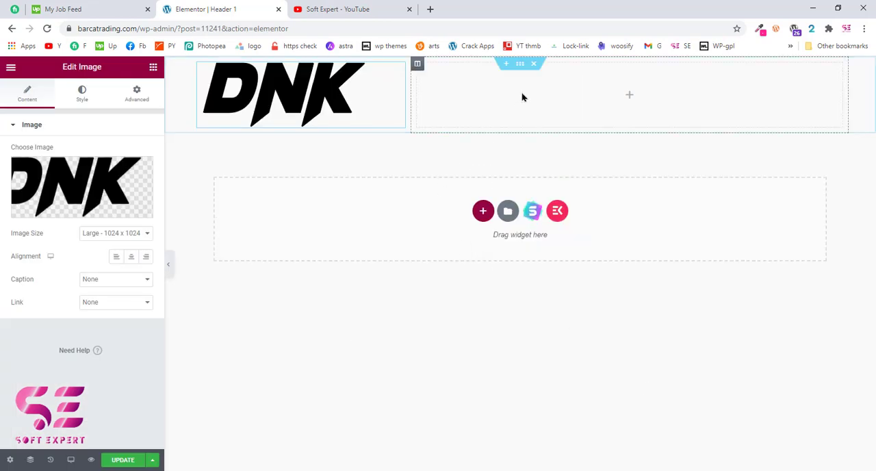
Set the logo's image size to Medium - 300 x 300 and its width to about 30%, and align it left
click(106, 236)
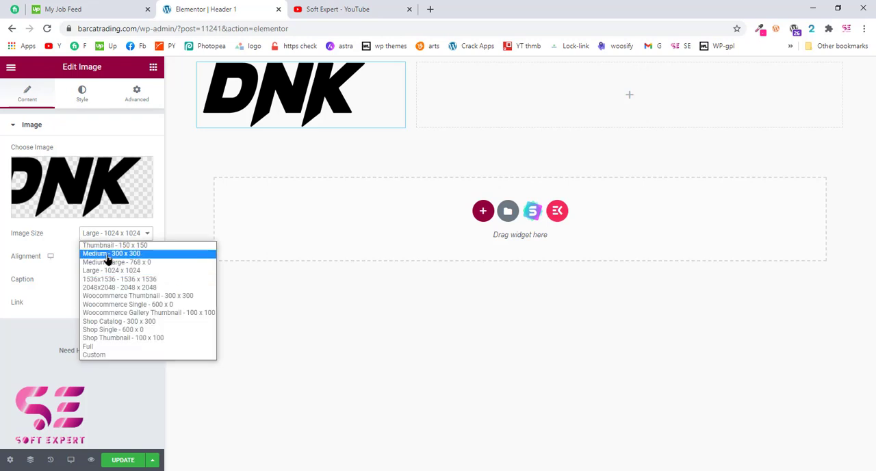
click(108, 254)
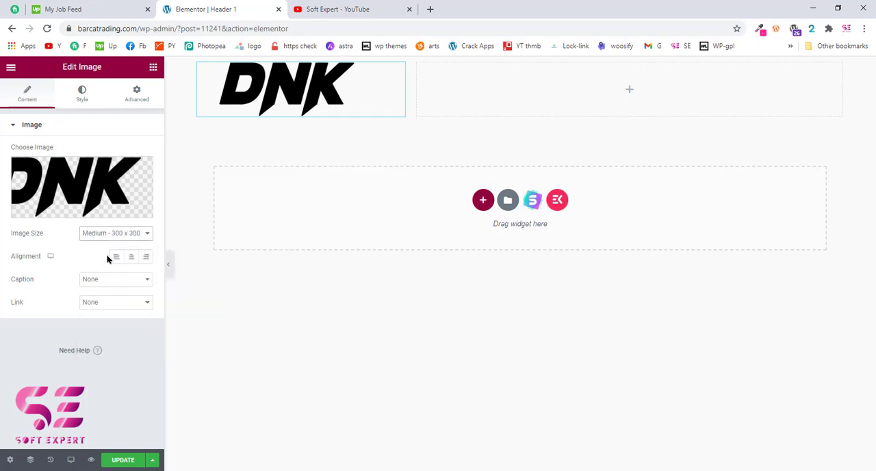
click(84, 100)
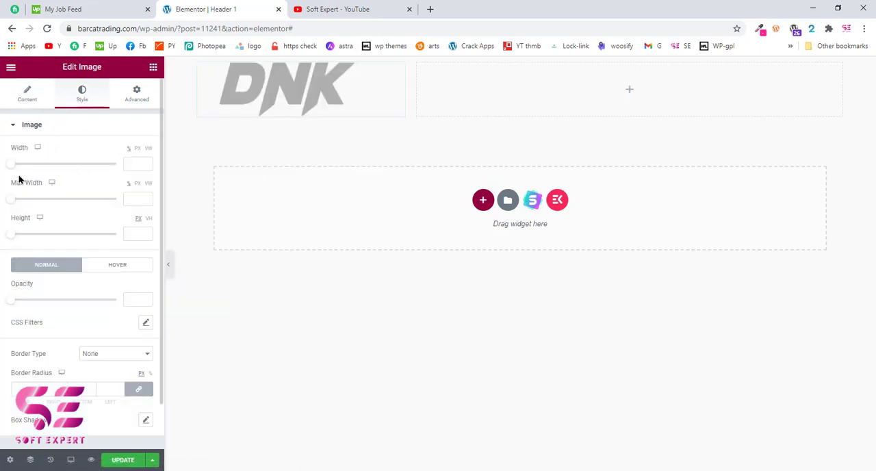
drag(13, 169, 44, 168)
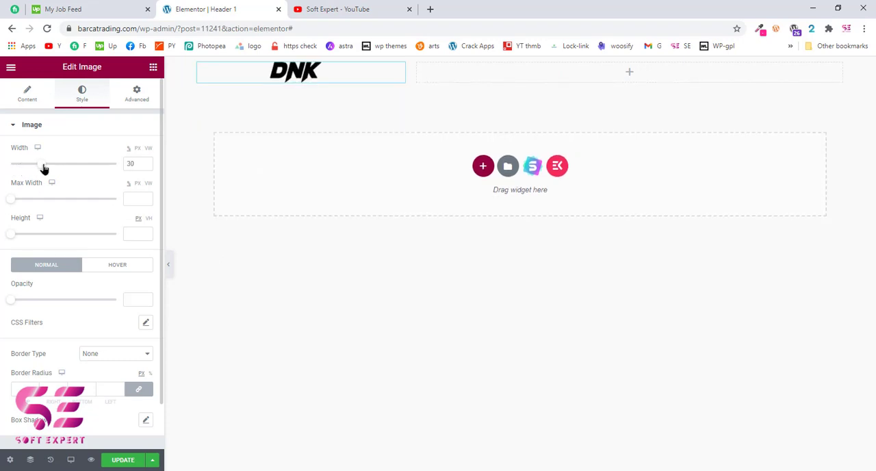
click(28, 95)
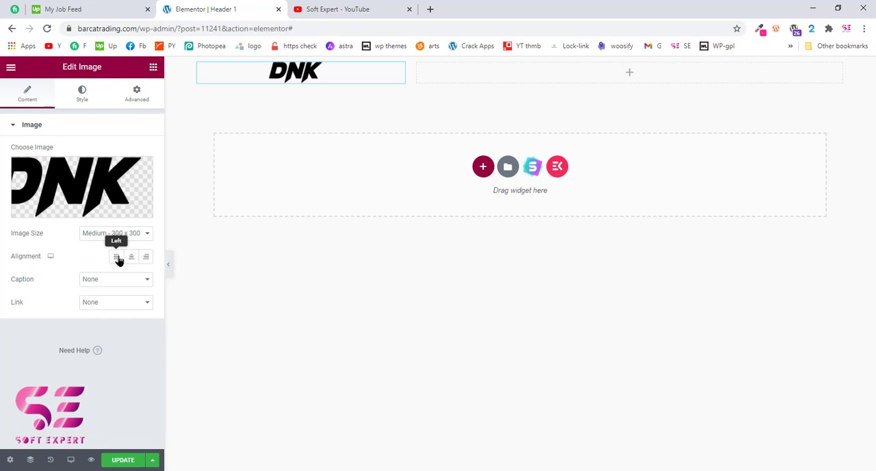
click(116, 257)
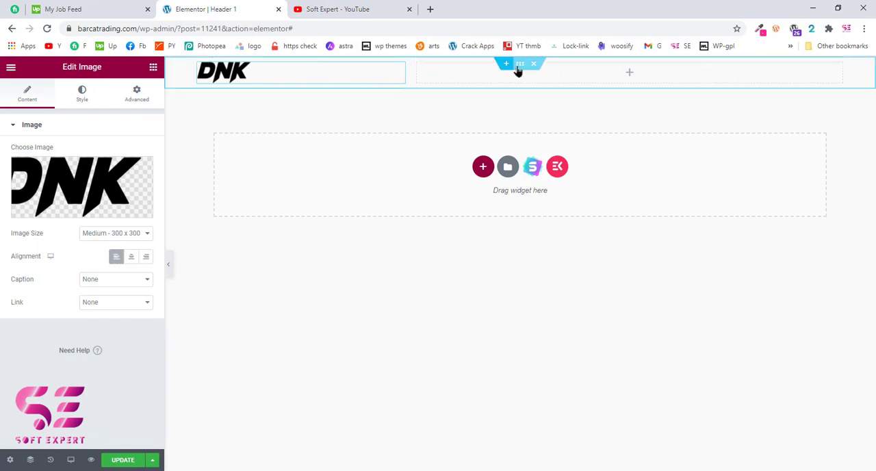
Add the ElementsKit Nav menu widget to the wide column and assign it the Main Menu
click(629, 73)
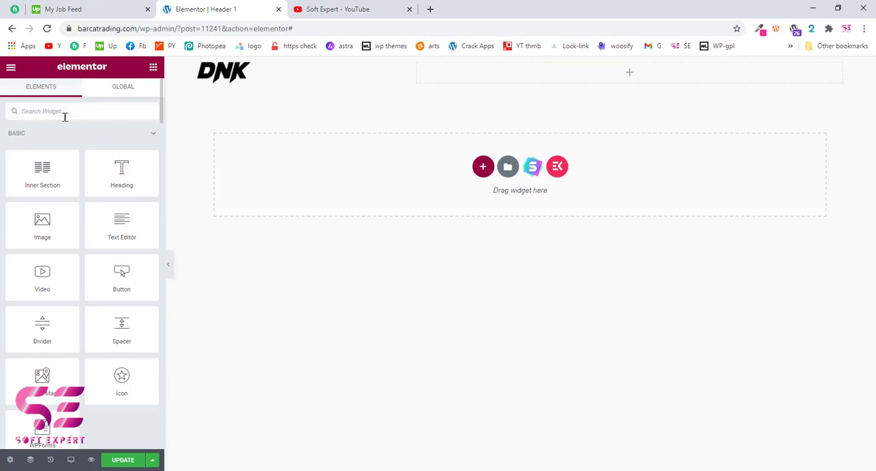
click(65, 114)
text(men)
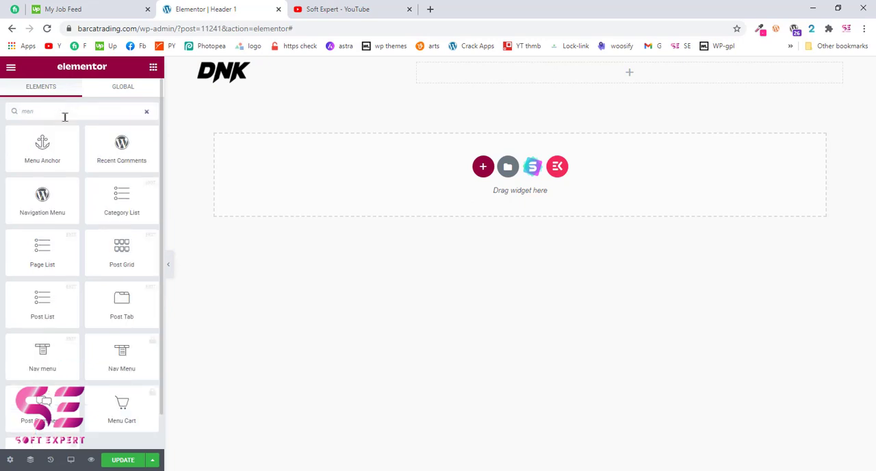
text(u)
drag(39, 199, 548, 73)
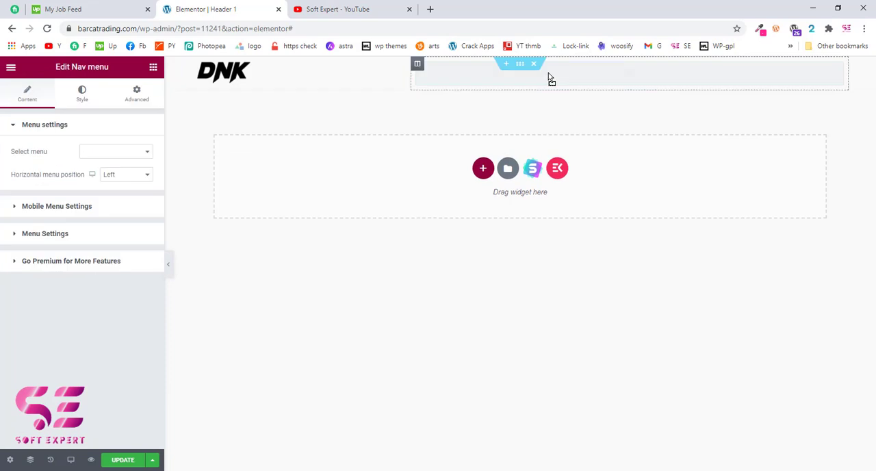
click(117, 157)
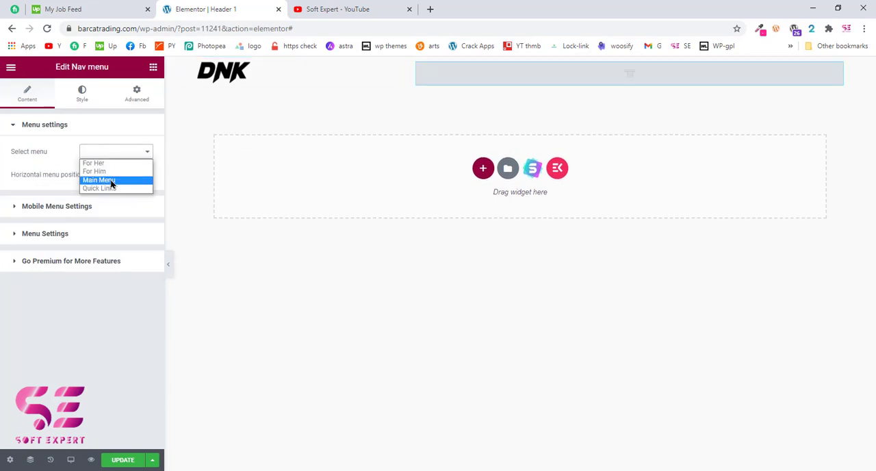
click(111, 180)
mouse_move(469, 87)
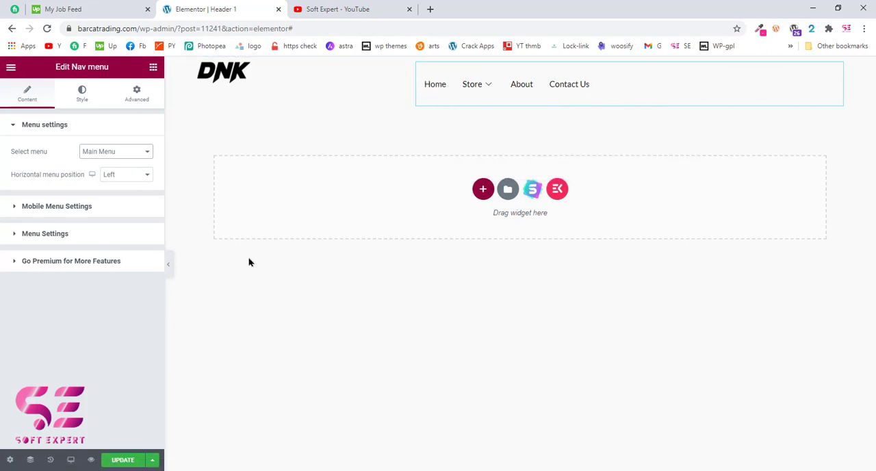
Update the Header 1 template, preview it in a new tab, and return to the editor
click(122, 460)
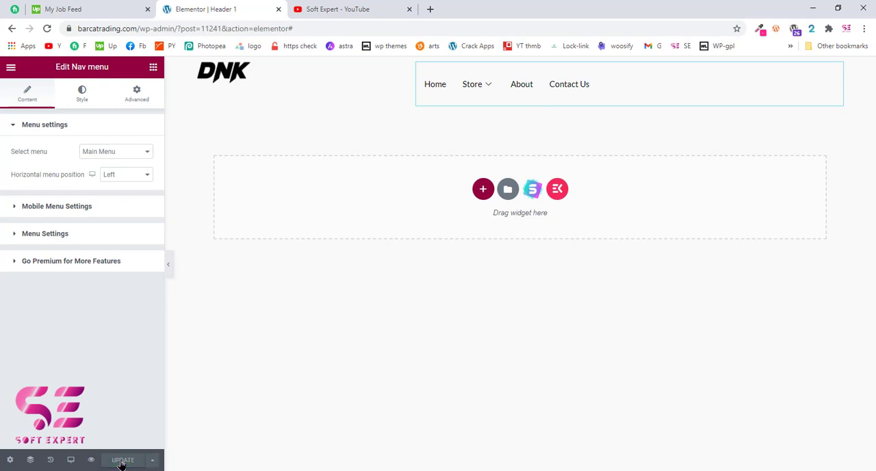
click(90, 461)
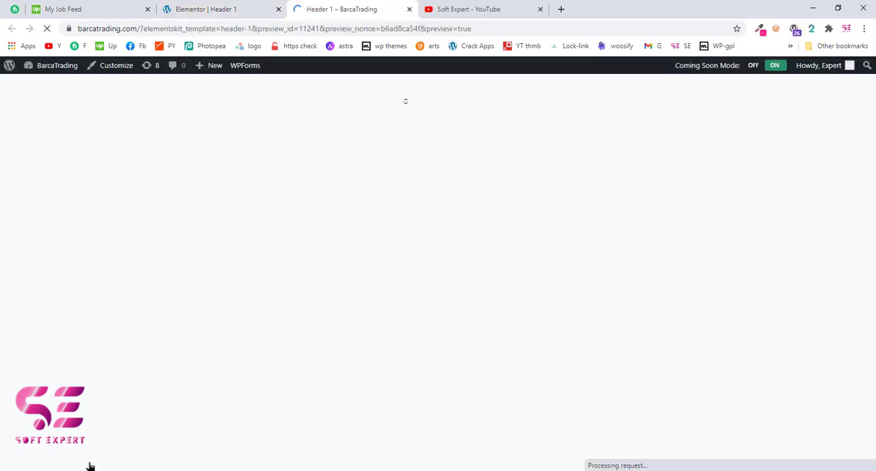
mouse_move(409, 110)
mouse_move(413, 176)
click(244, 8)
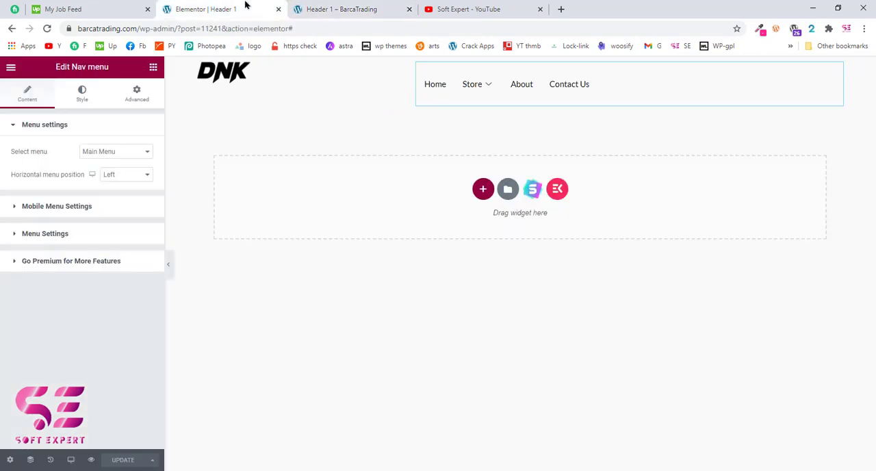
Give the header section a classic magenta background colour, #EA60DE, and update the template
click(520, 65)
click(83, 94)
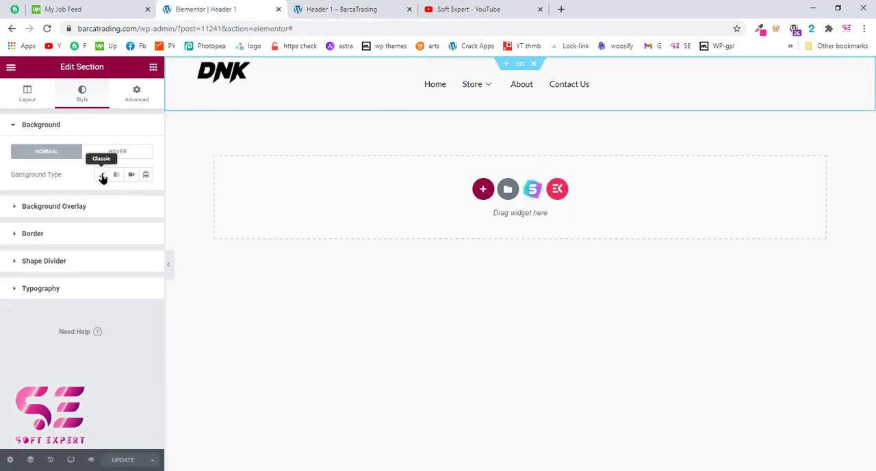
click(101, 174)
click(145, 197)
click(104, 259)
click(94, 244)
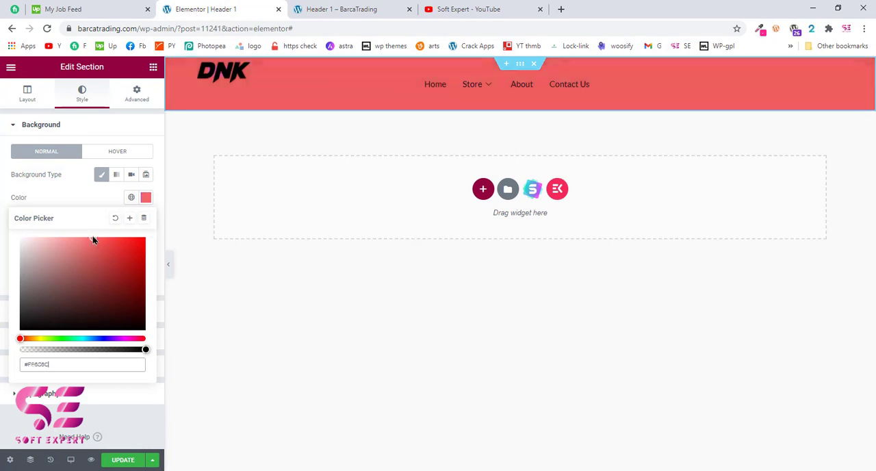
click(127, 339)
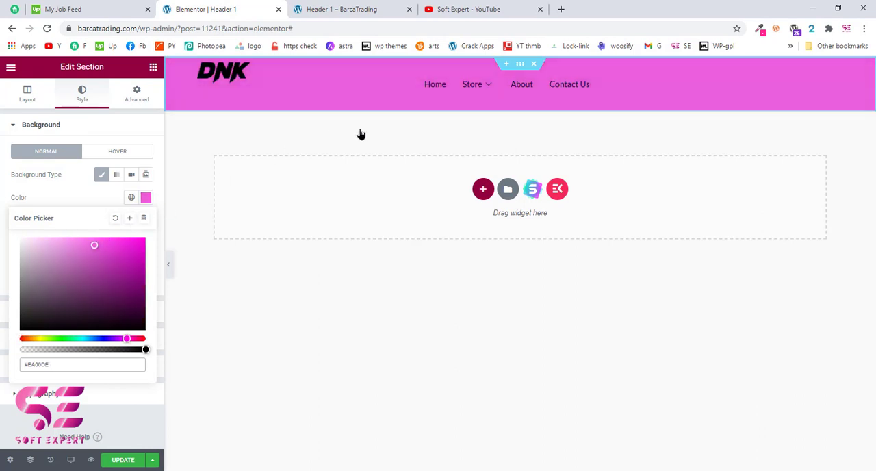
click(118, 460)
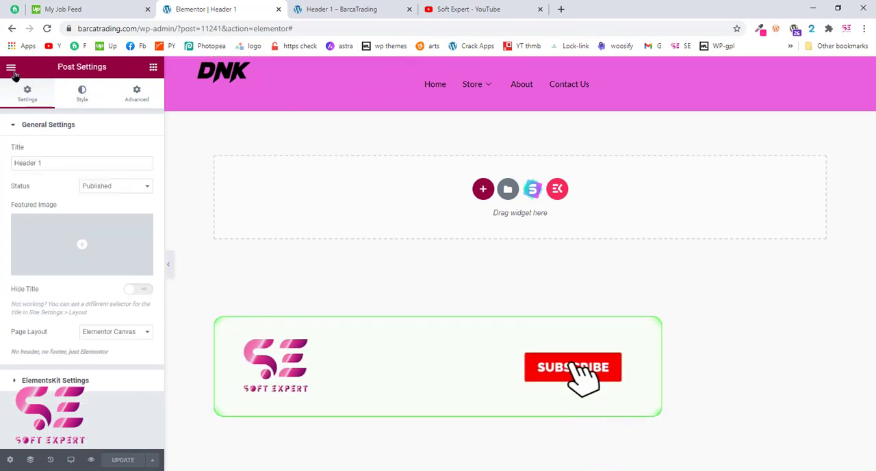
Exit the Elementor editor to the WordPress dashboard and open the theme's Menus page
click(11, 69)
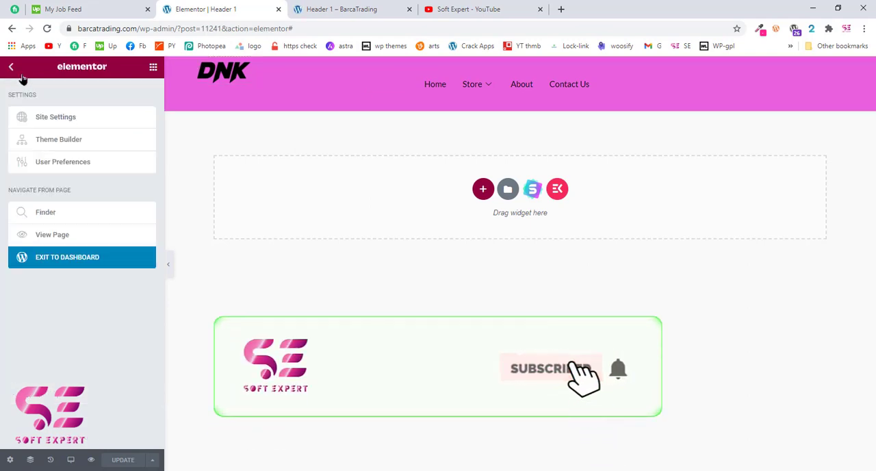
click(43, 259)
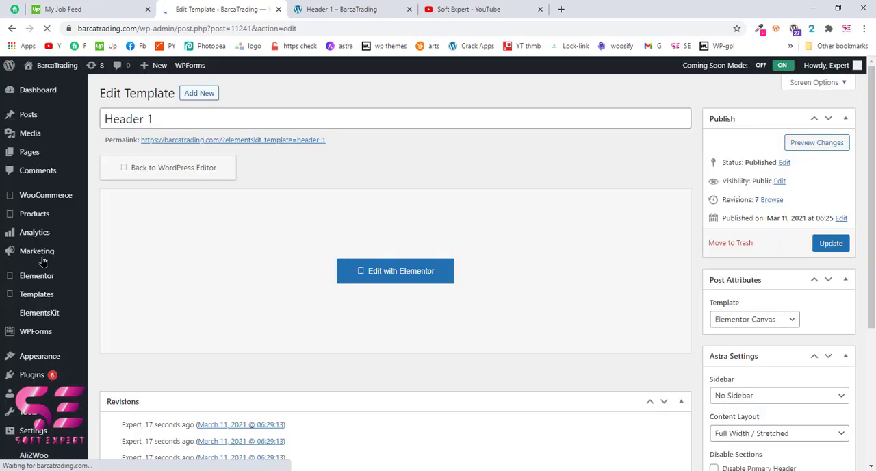
scroll(36, 330, down, 2)
mouse_move(46, 319)
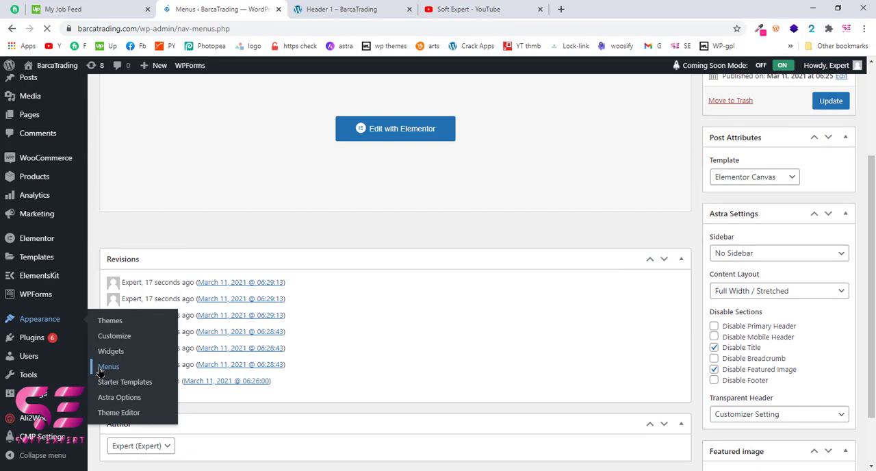
Enable the Main Menu for ElementsKit Megamenu content and save the menu
scroll(324, 212, down, 2)
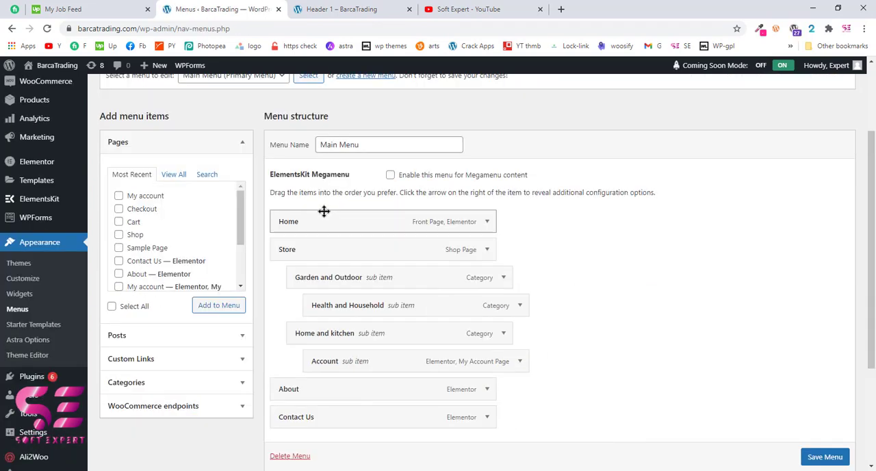
scroll(323, 212, up, 1)
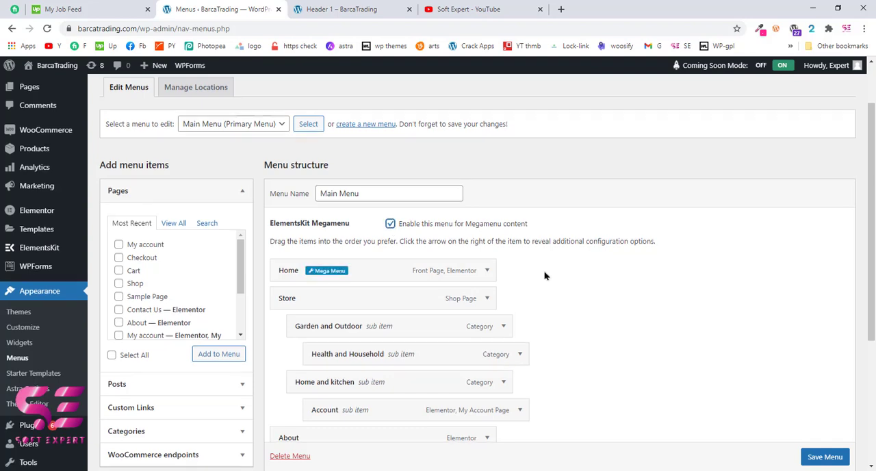
scroll(779, 376, down, 2)
click(825, 457)
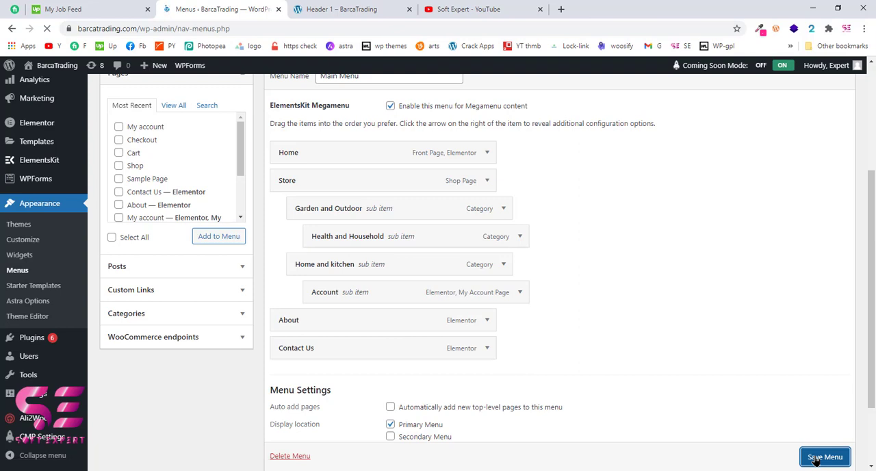
Enable the mega menu for the Store item and open its mega menu content for editing
mouse_move(369, 182)
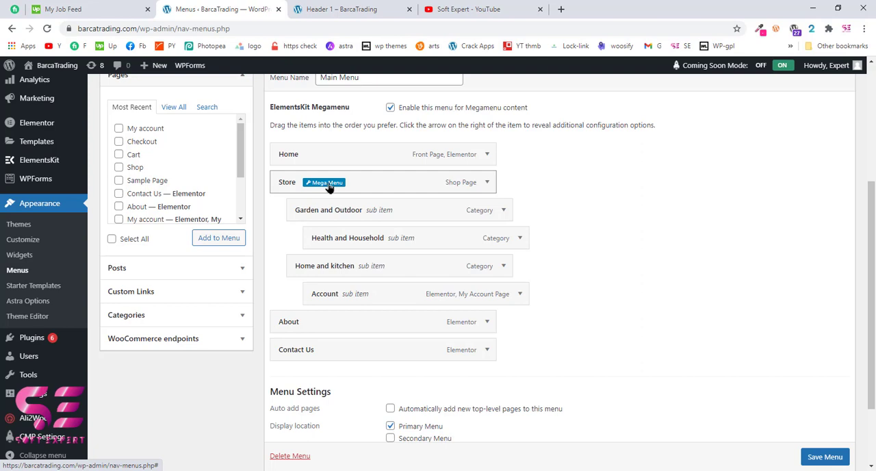
mouse_move(316, 332)
click(335, 183)
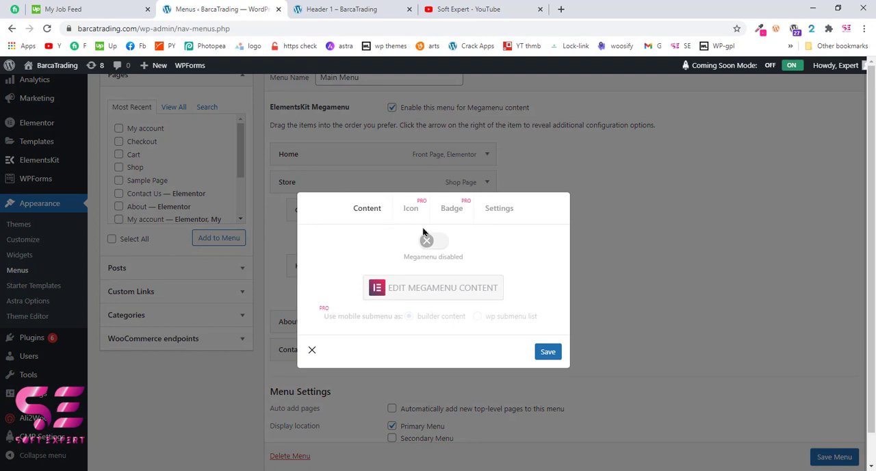
click(438, 241)
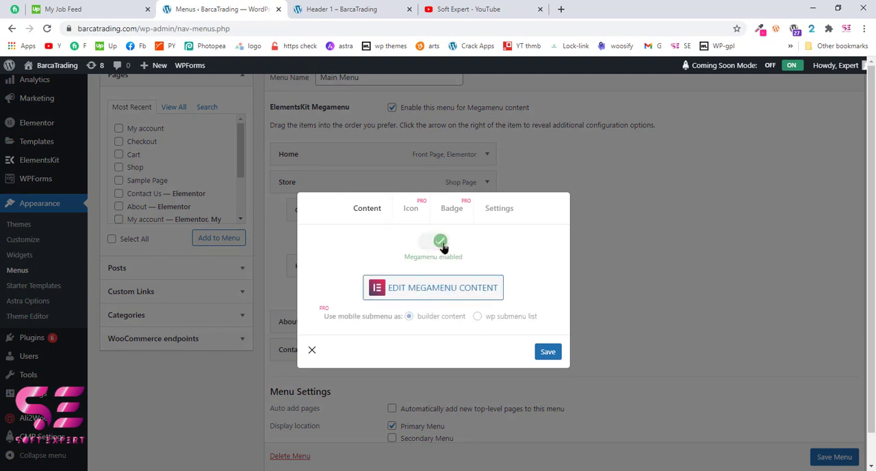
click(432, 291)
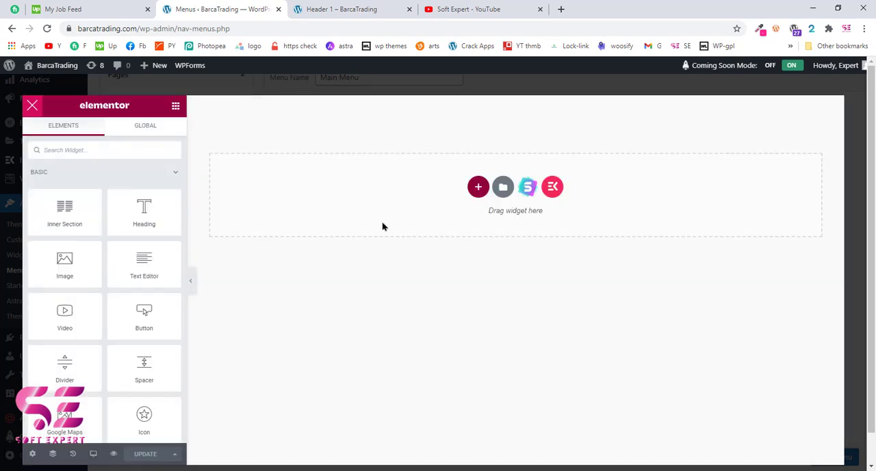
Insert the dark four-column Widgets Demo header template from the ElementsKit library into the Store mega menu and save it
click(553, 187)
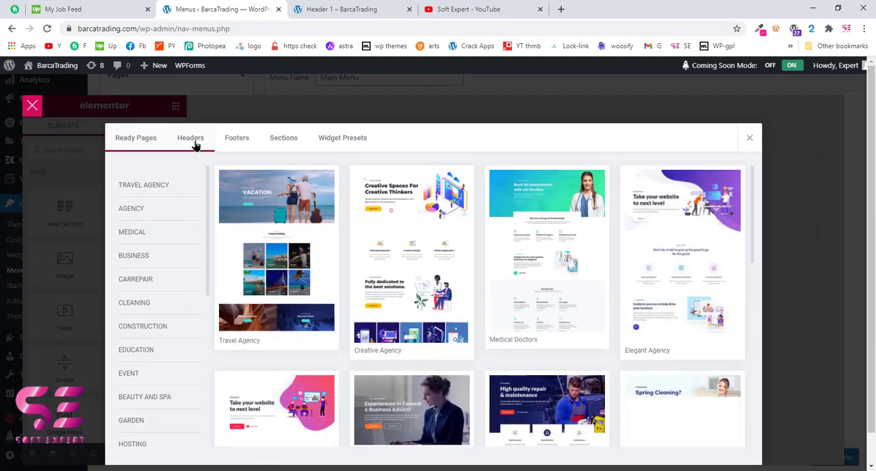
click(194, 141)
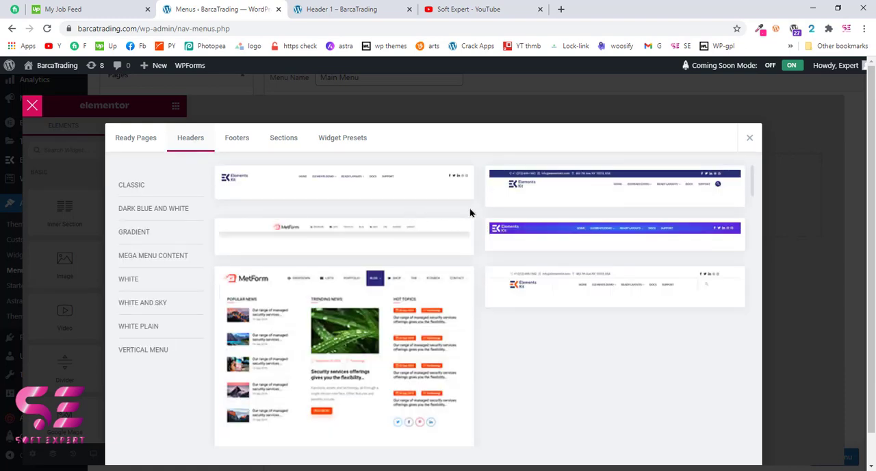
scroll(471, 213, down, 10)
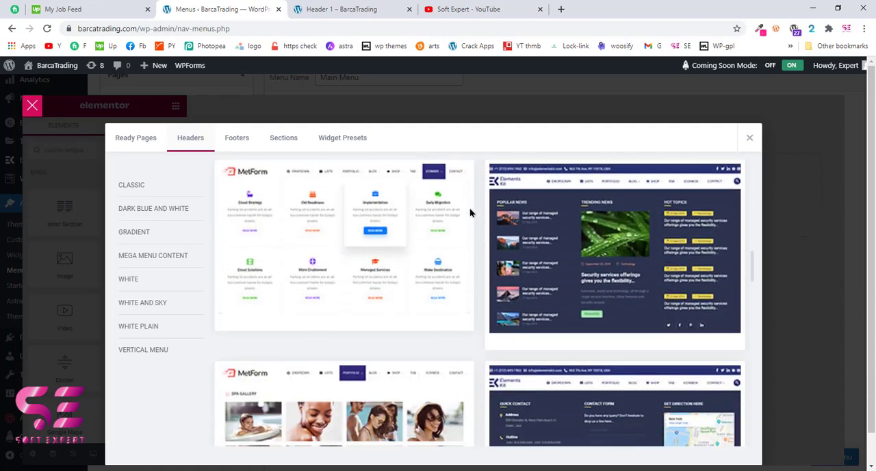
scroll(471, 213, down, 8)
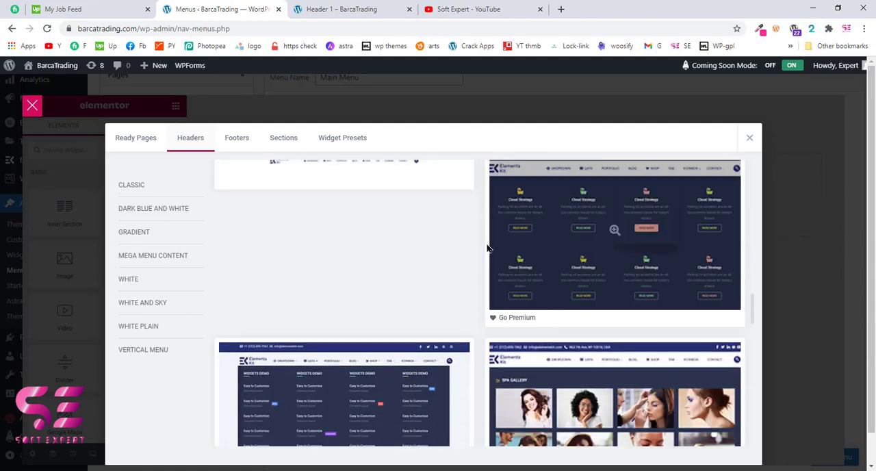
scroll(487, 248, down, 3)
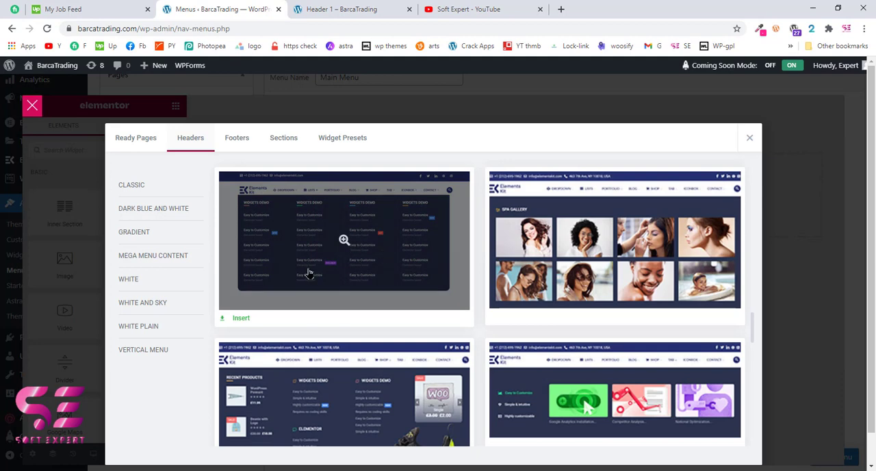
click(240, 319)
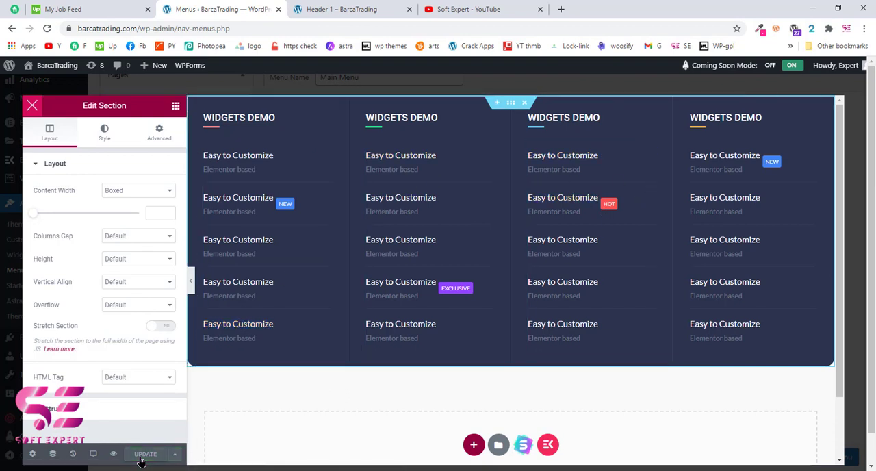
click(32, 106)
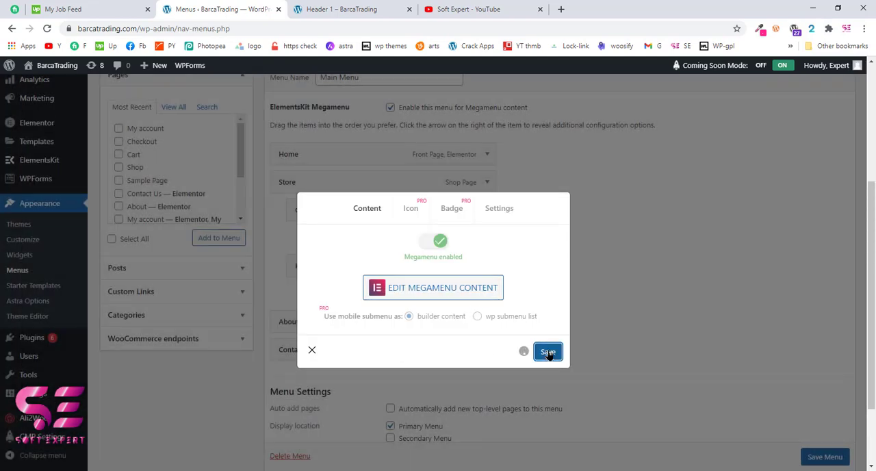
click(312, 352)
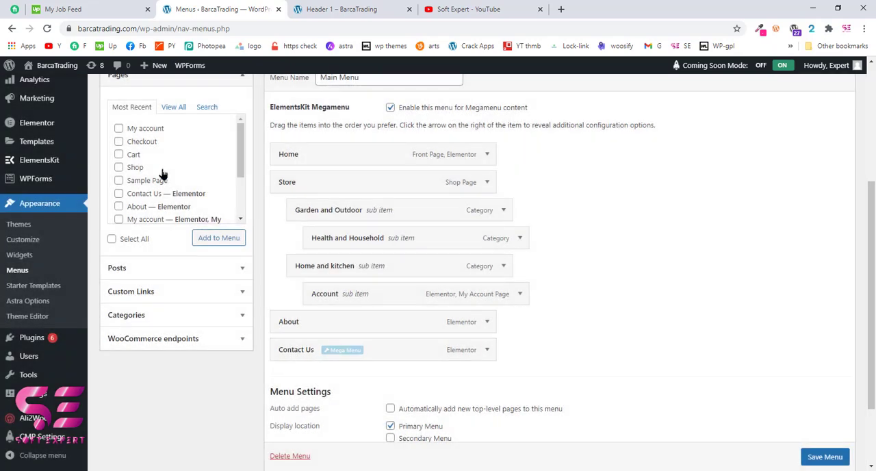
Open the live site in a new tab and check the Store item's mega menu
mouse_move(49, 66)
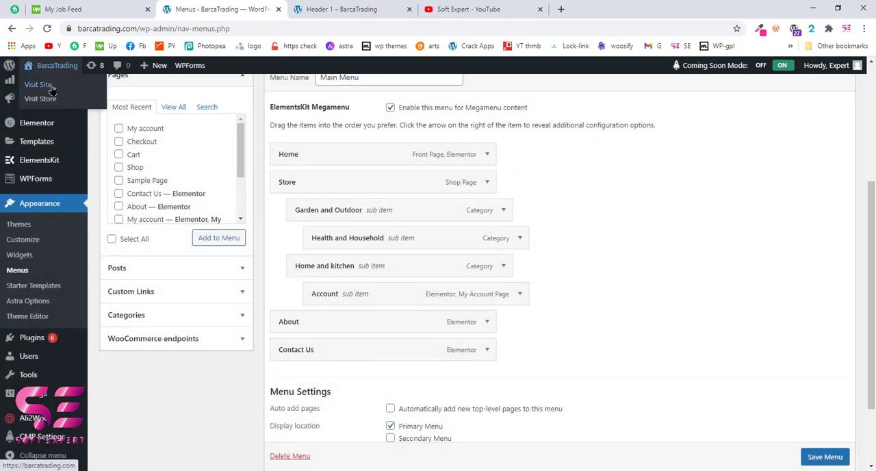
middle_click(51, 85)
click(441, 7)
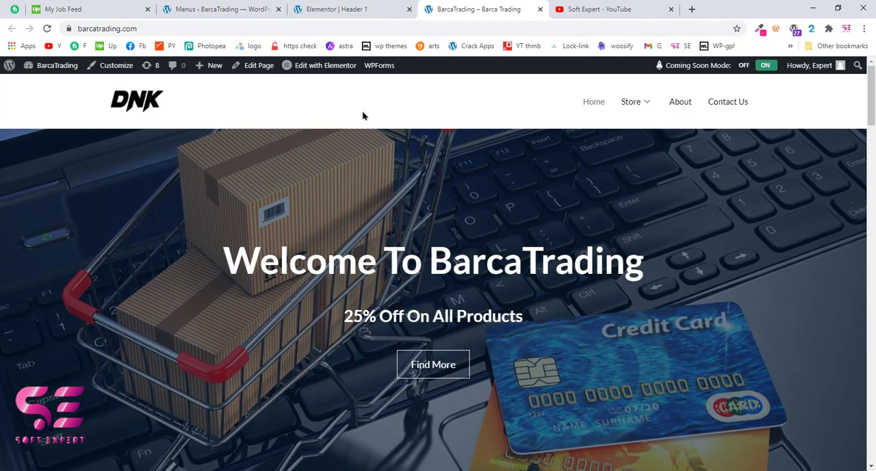
mouse_move(634, 104)
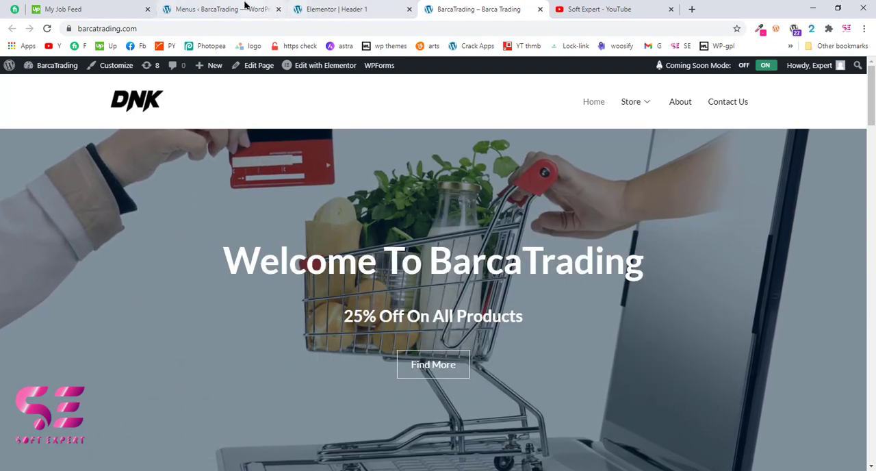
Set the Store mega menu's width to Full Width with the Default position and save the settings
click(243, 8)
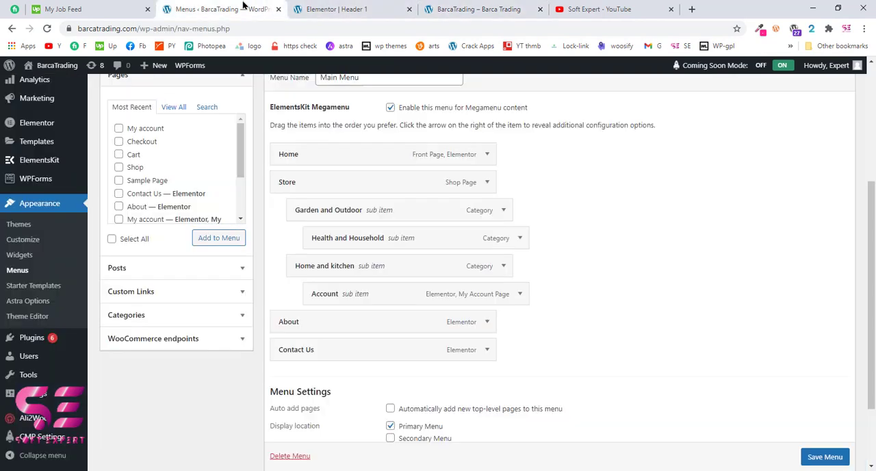
scroll(327, 247, up, 1)
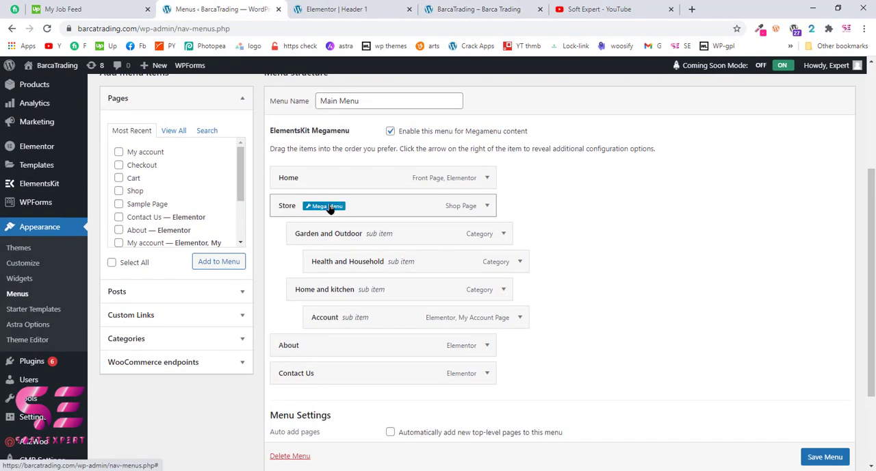
click(325, 206)
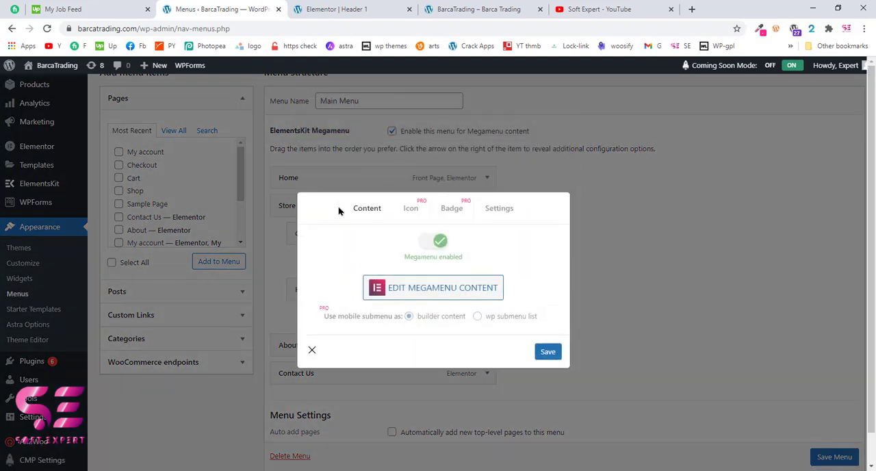
click(497, 183)
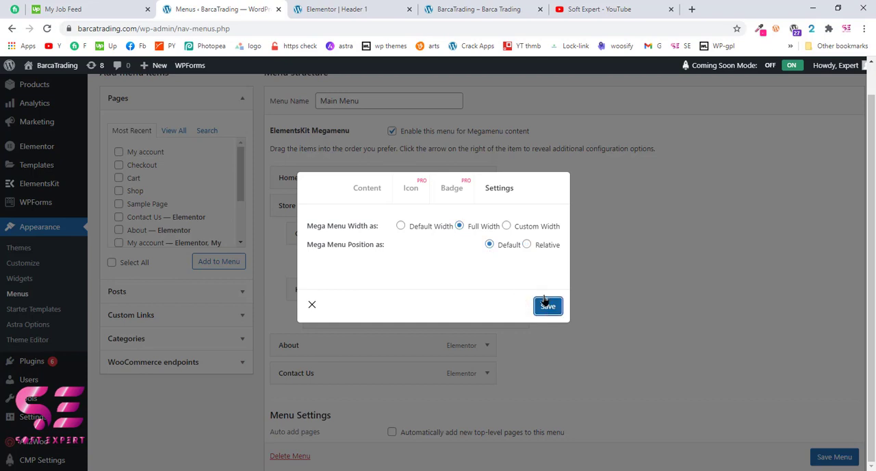
Reload the live site to check the Store mega menu's width, and return to the Menus page
click(478, 10)
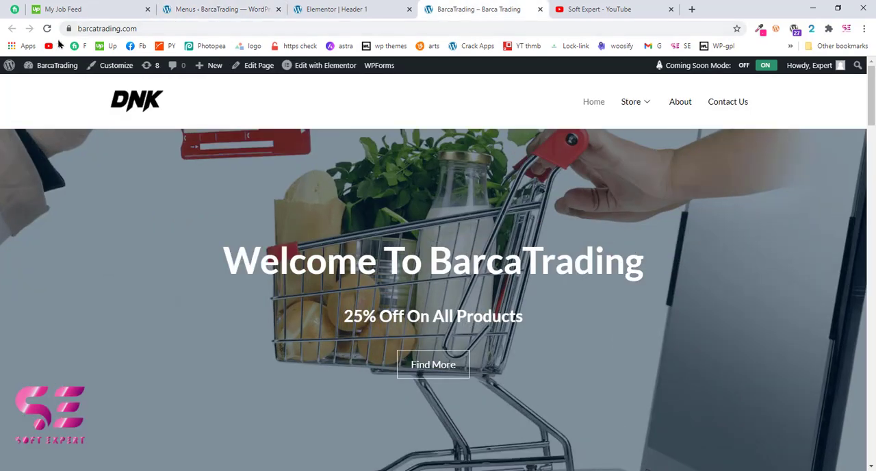
click(47, 29)
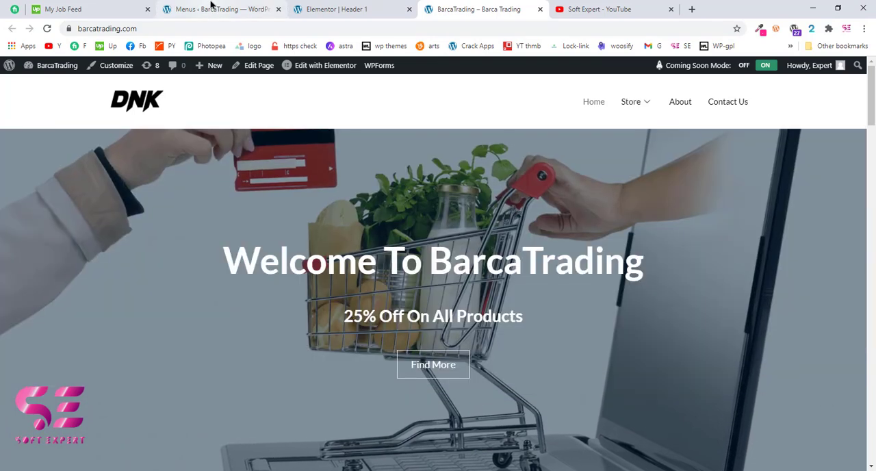
click(210, 6)
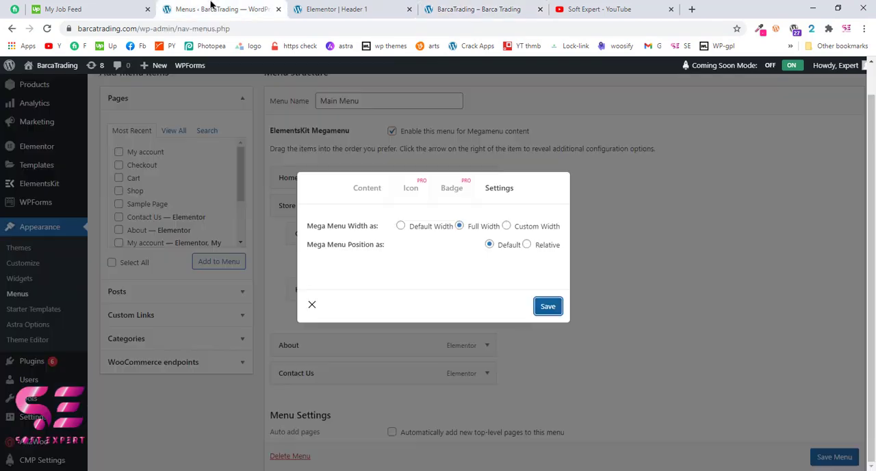
Close the Store mega menu settings, enable the mega menu for the About item and open its content for editing
click(313, 310)
scroll(418, 322, down, 2)
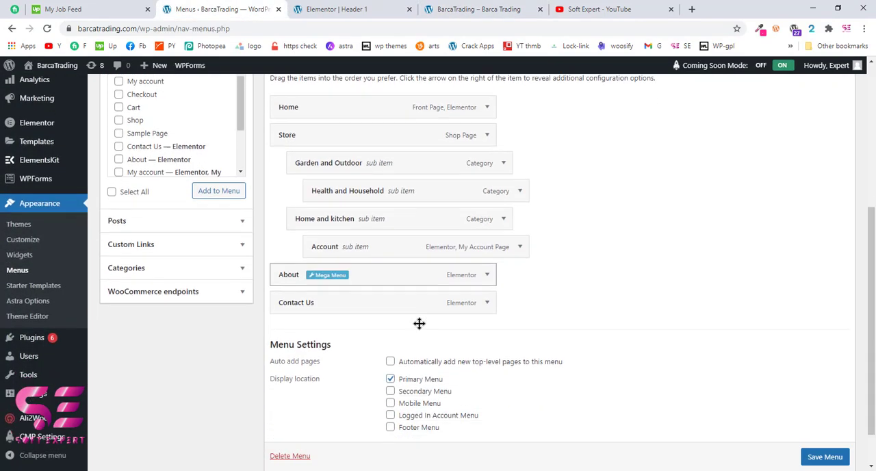
click(324, 268)
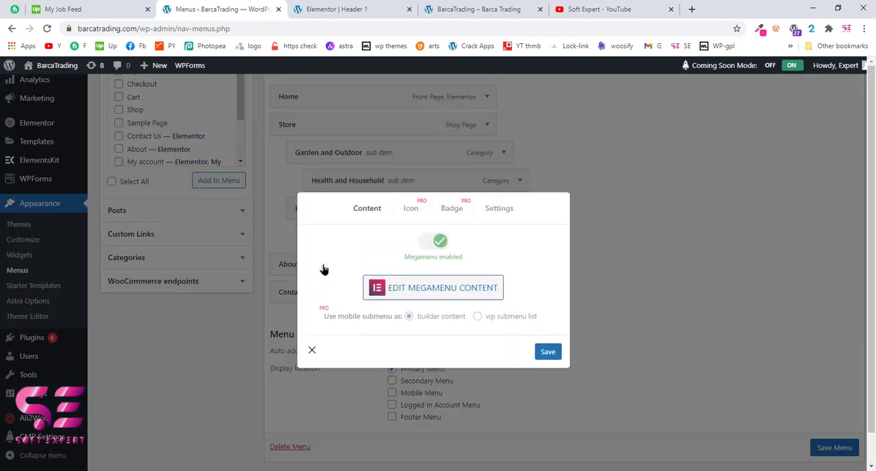
click(438, 243)
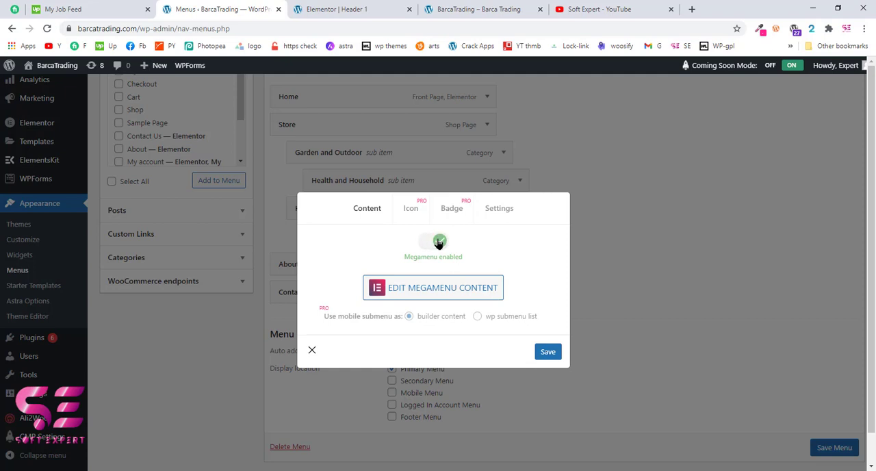
click(439, 289)
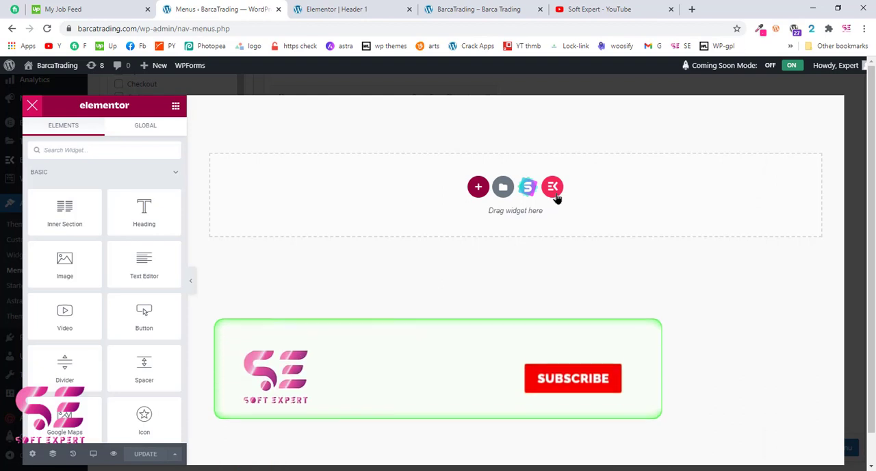
Insert the free white four-column Widgets Demo and Elementor list header template from the ElementsKit library into the About mega menu
click(554, 187)
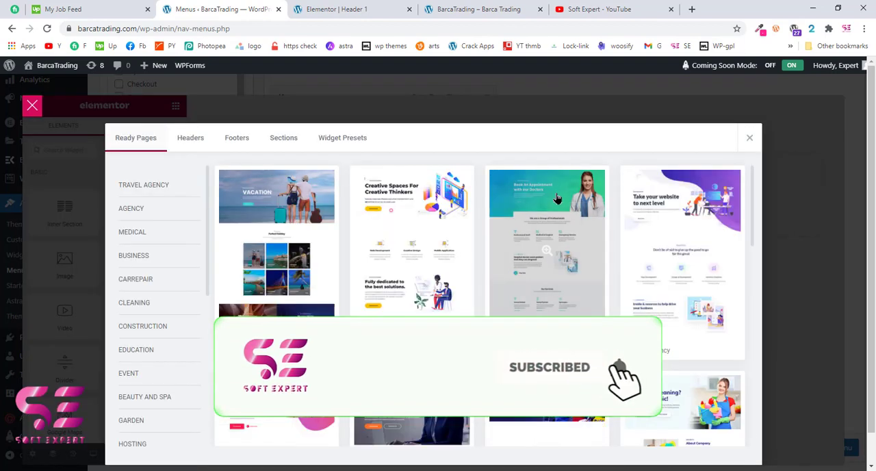
click(201, 140)
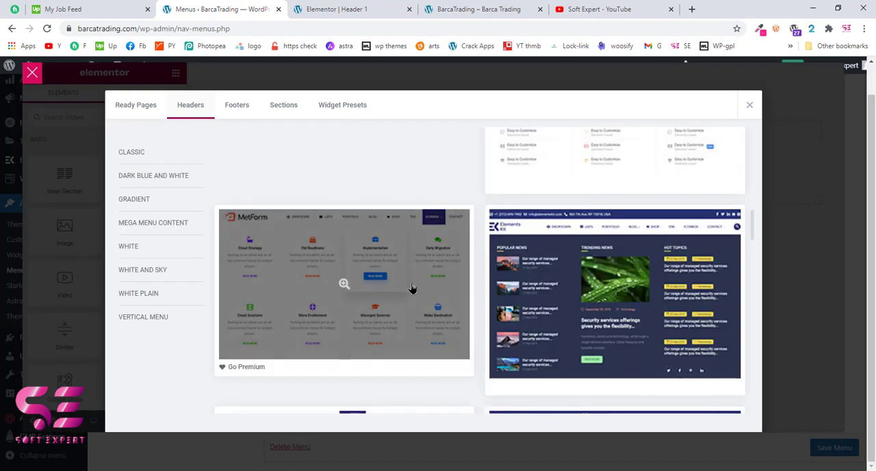
scroll(412, 287, down, 3)
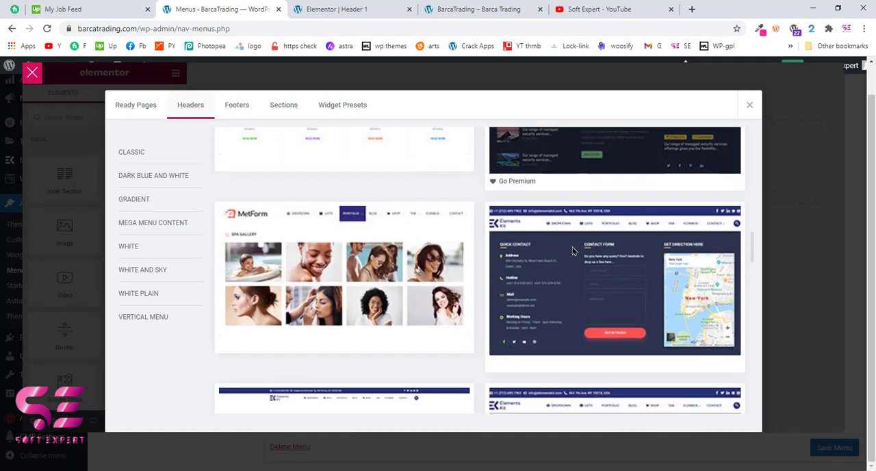
scroll(574, 251, down, 1)
scroll(591, 325, down, 1)
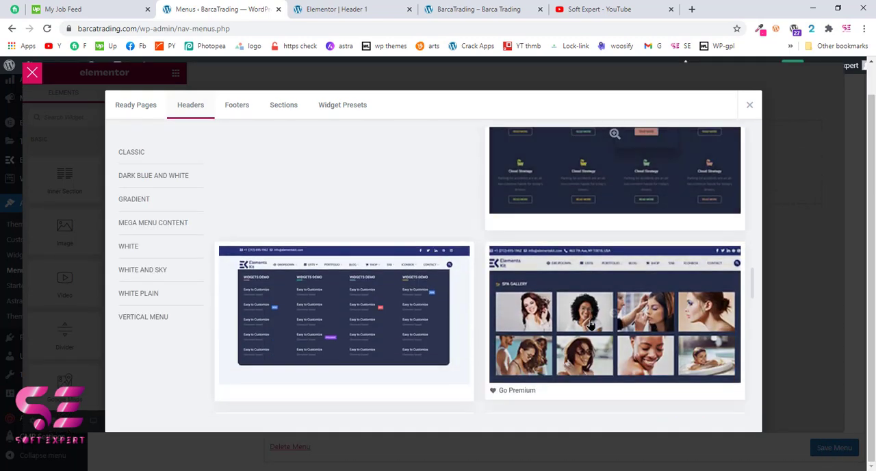
scroll(591, 324, down, 10)
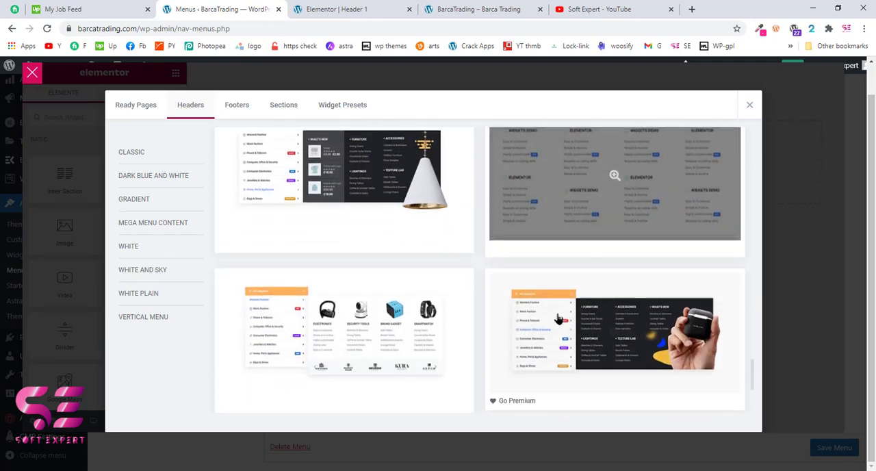
scroll(560, 197, up, 1)
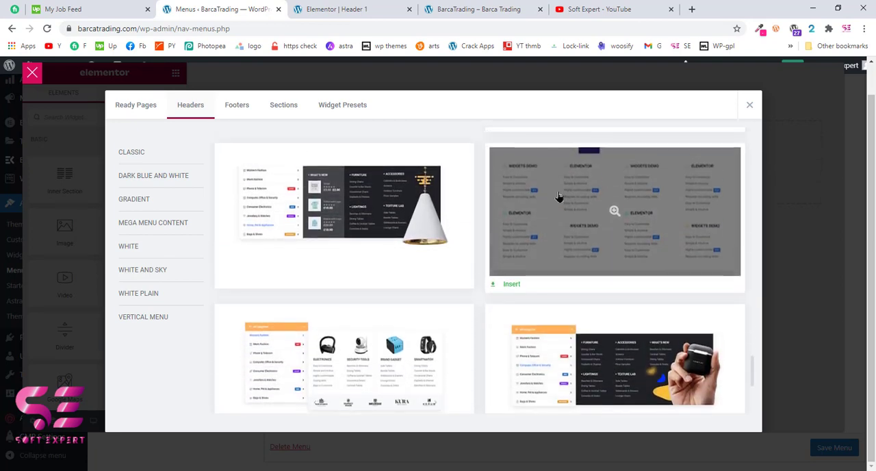
click(511, 285)
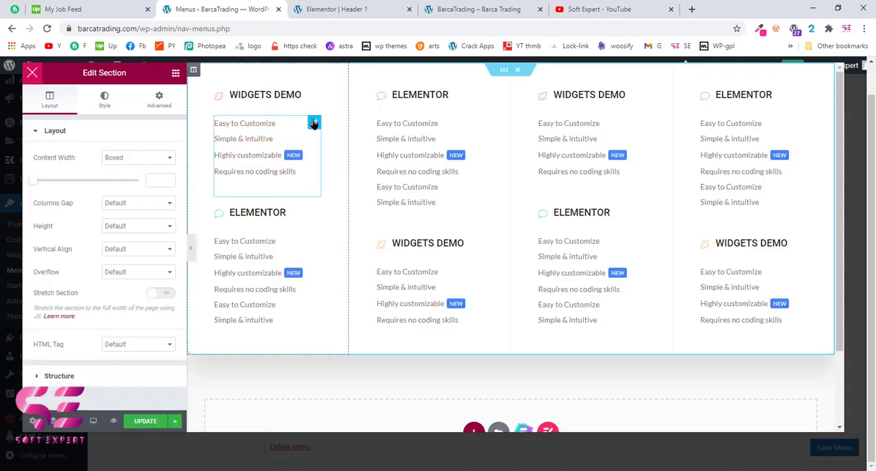
Replace the first column's upper list with an Image widget showing the kitchen rack with tomatoes from the media library
right_click(313, 123)
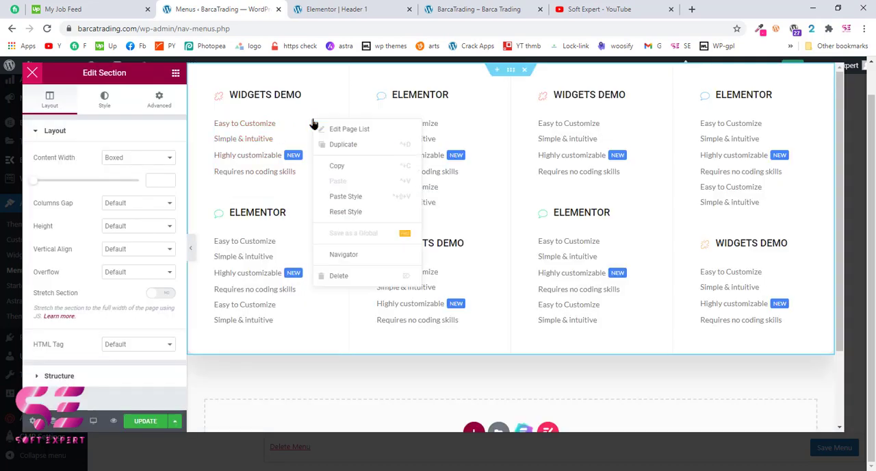
click(335, 276)
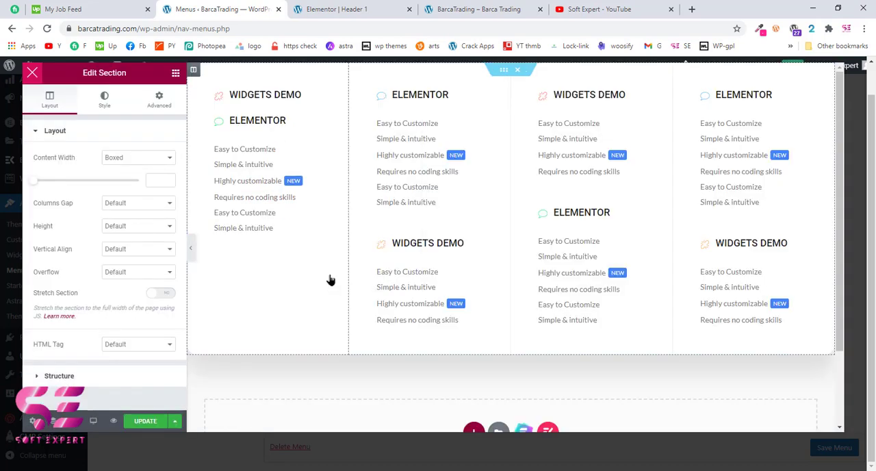
click(175, 73)
drag(61, 232, 263, 105)
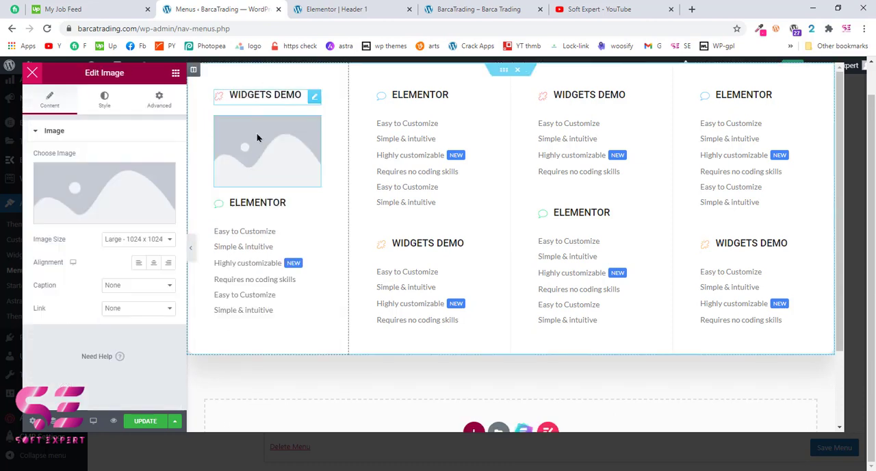
click(170, 186)
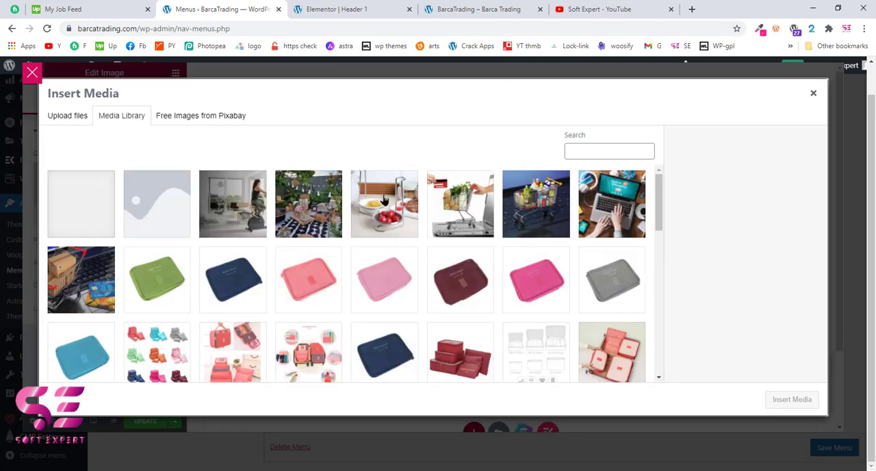
click(384, 200)
click(792, 399)
Add a Video widget under the second column's Elementor title and delete the list directly below it
click(175, 71)
drag(65, 282, 413, 172)
right_click(415, 187)
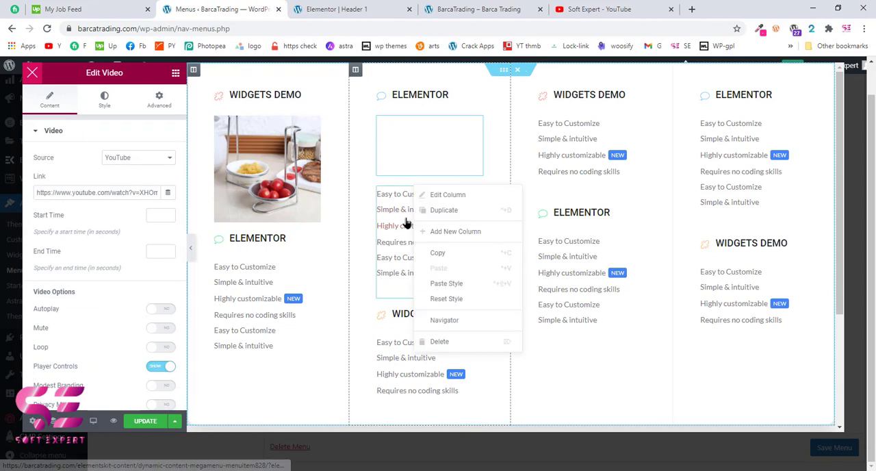
right_click(407, 223)
click(428, 371)
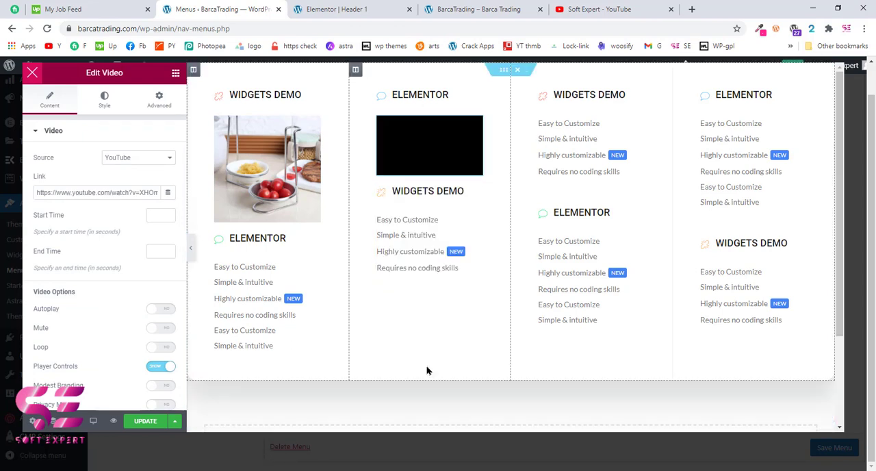
Add a WPForms widget under the third column's Widgets Demo title and select the Contact Us form for it
click(175, 72)
click(107, 116)
text(form)
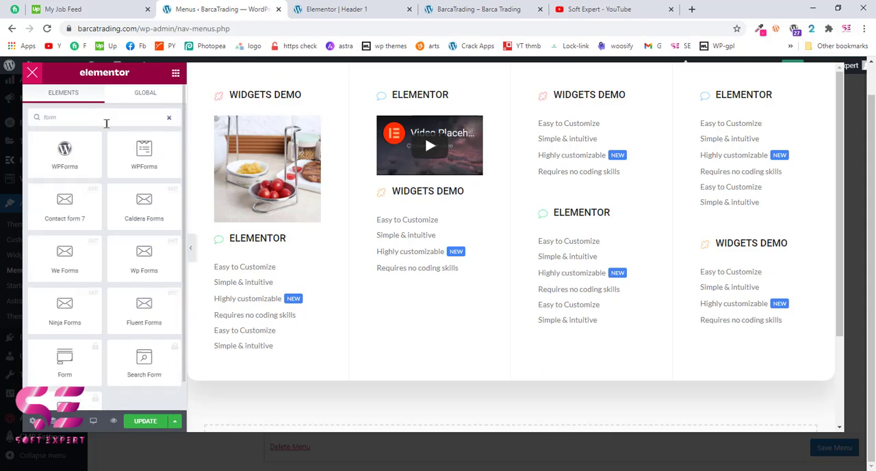
drag(145, 162, 580, 134)
click(141, 169)
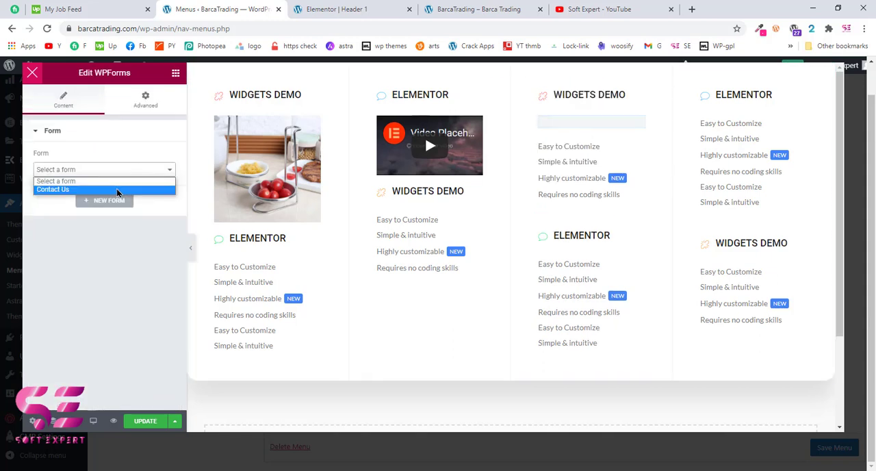
click(117, 190)
Delete the fourth column and the leftover template lists below the image, video and contact form
right_click(681, 77)
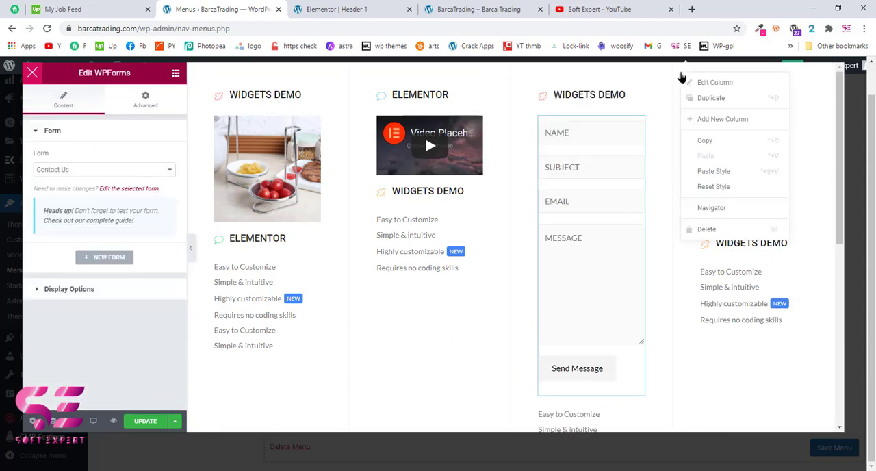
click(707, 229)
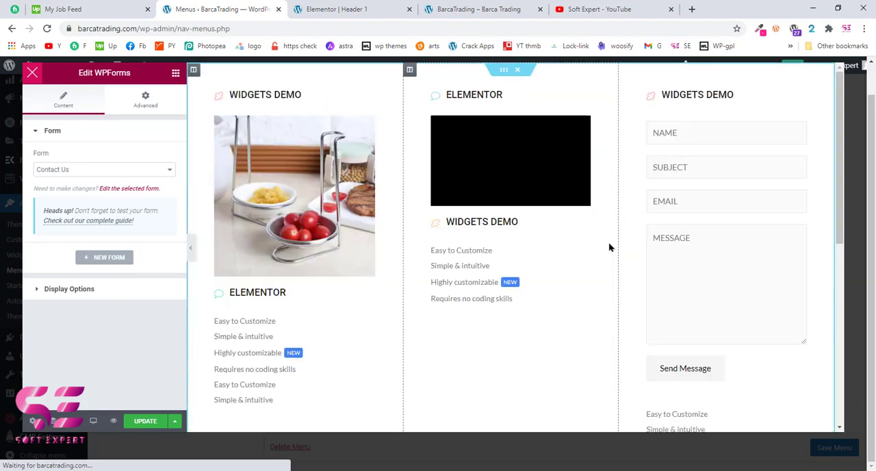
scroll(315, 385, down, 3)
right_click(682, 266)
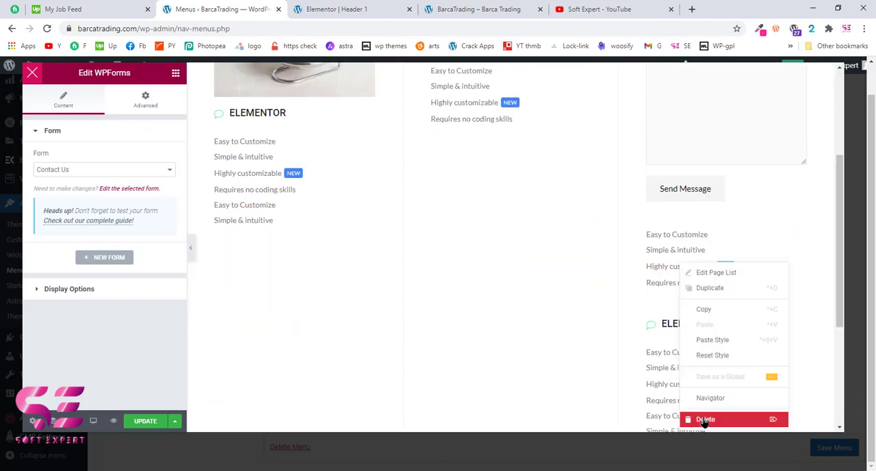
click(704, 420)
right_click(703, 375)
scroll(381, 205, up, 3)
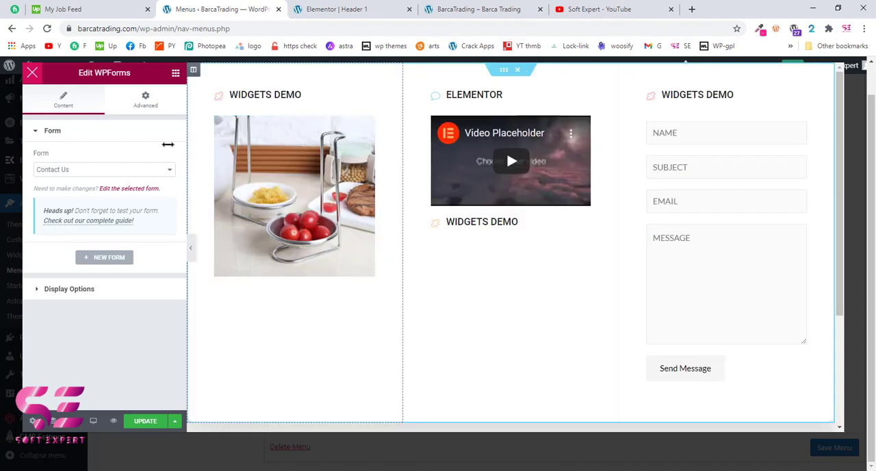
Add a heading below the first column's image with the H4 tag and the title "Product Name"
click(175, 74)
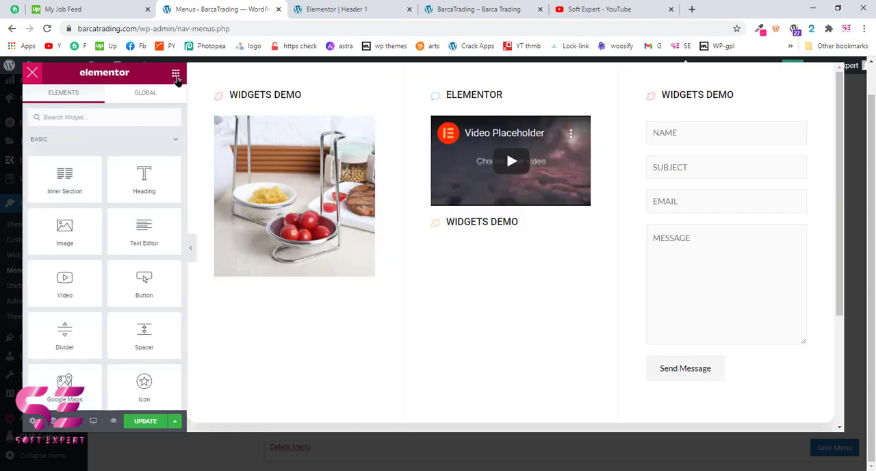
drag(136, 185, 241, 280)
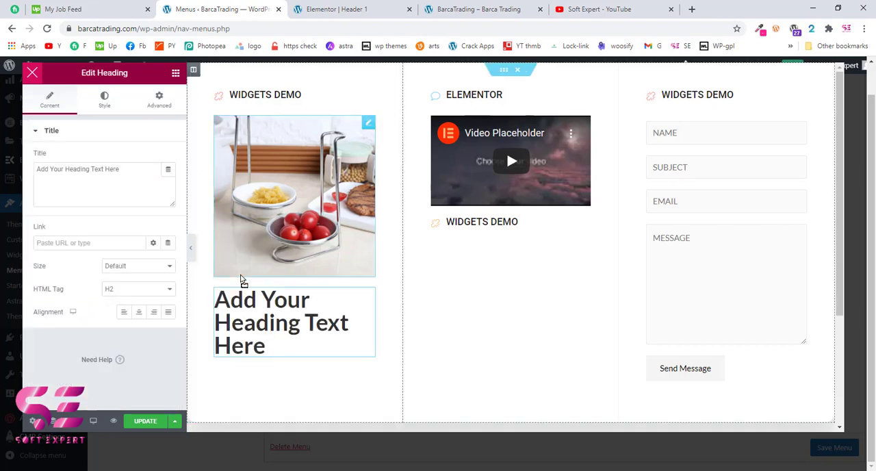
click(112, 290)
click(113, 336)
click(116, 289)
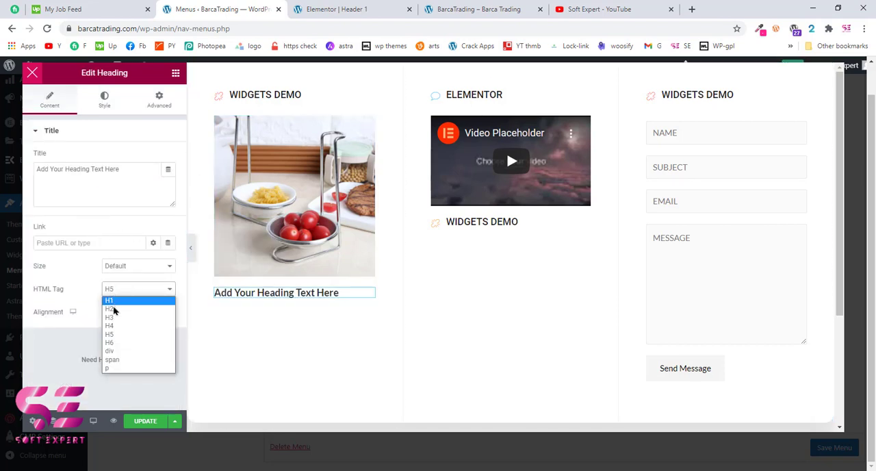
click(110, 326)
key(ctrl+a)
text(Prodc)
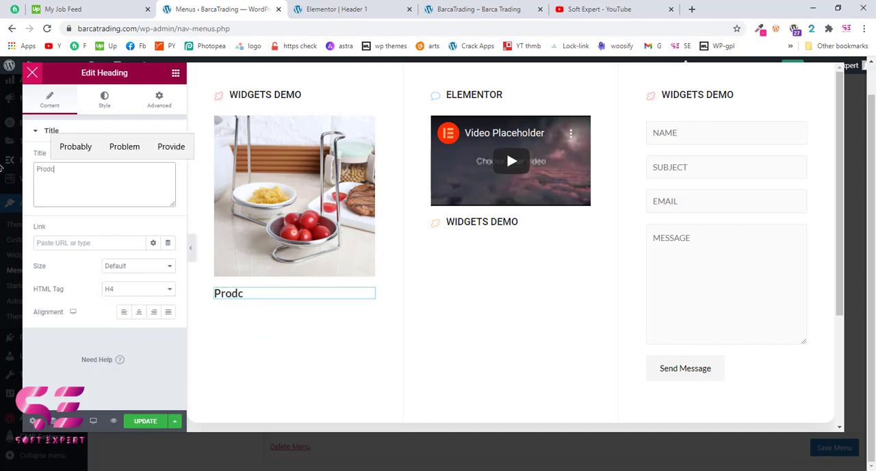
text(uc Name)
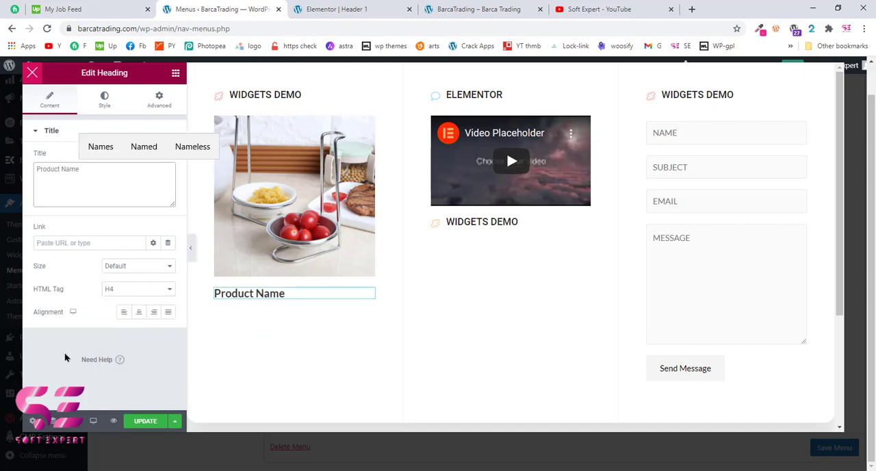
Add an ElementsKit button below the Product Name heading, label it "Add to cart" and align it left
click(175, 73)
text(butt)
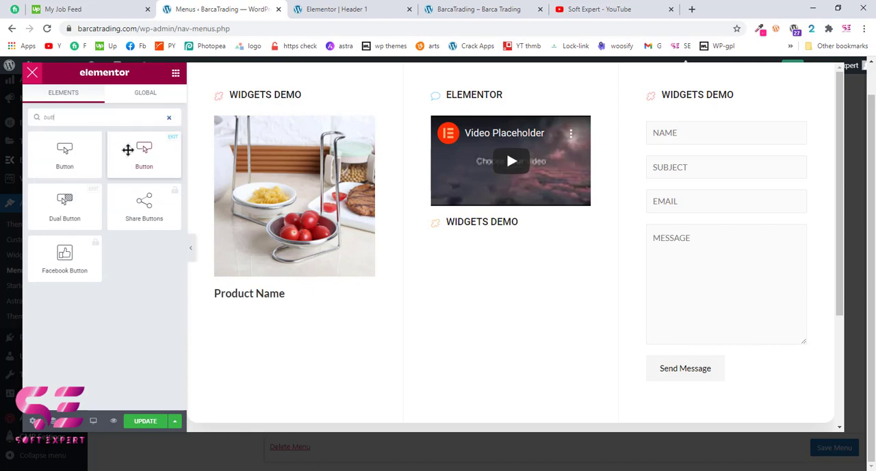
drag(128, 150, 241, 304)
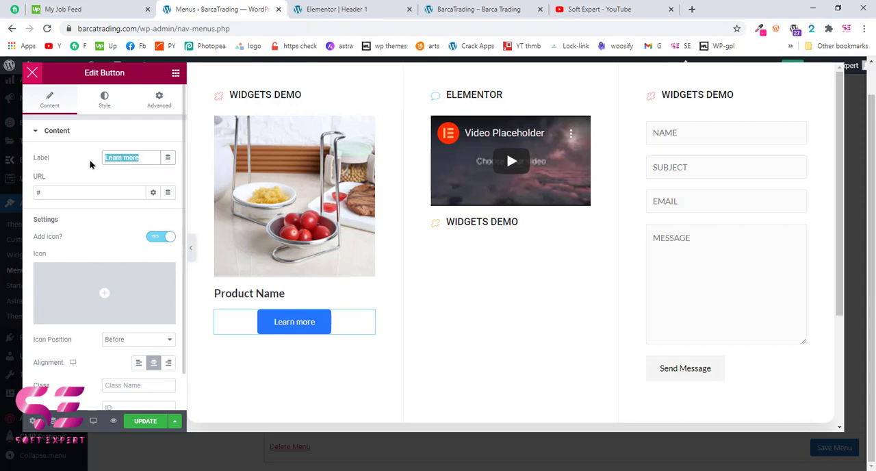
text(art)
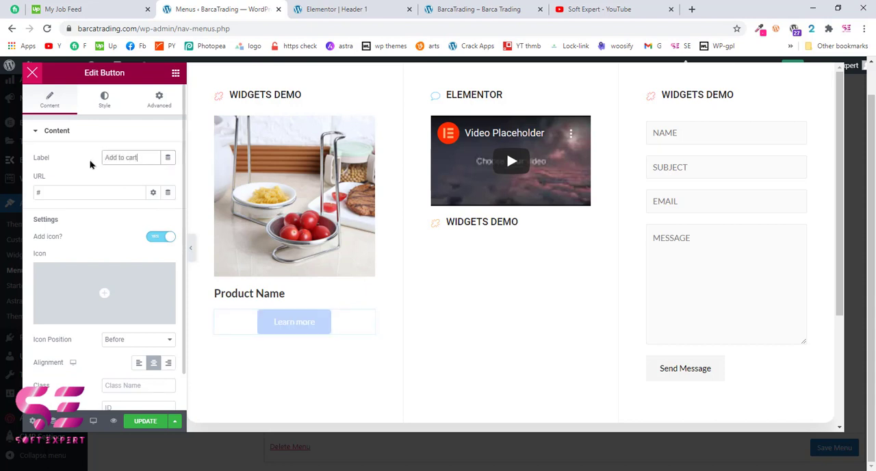
click(138, 364)
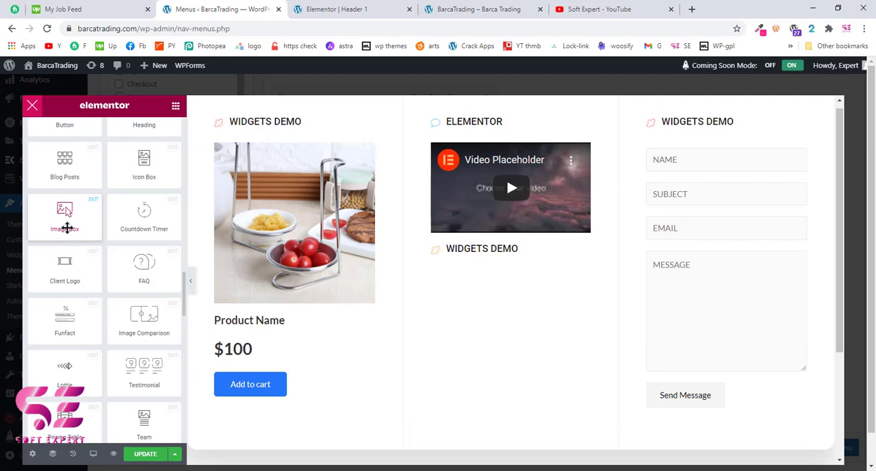
Add an Image Box below the second column's Widgets Demo title and set its image to the online shopping laptop photo
drag(66, 229, 478, 262)
click(90, 229)
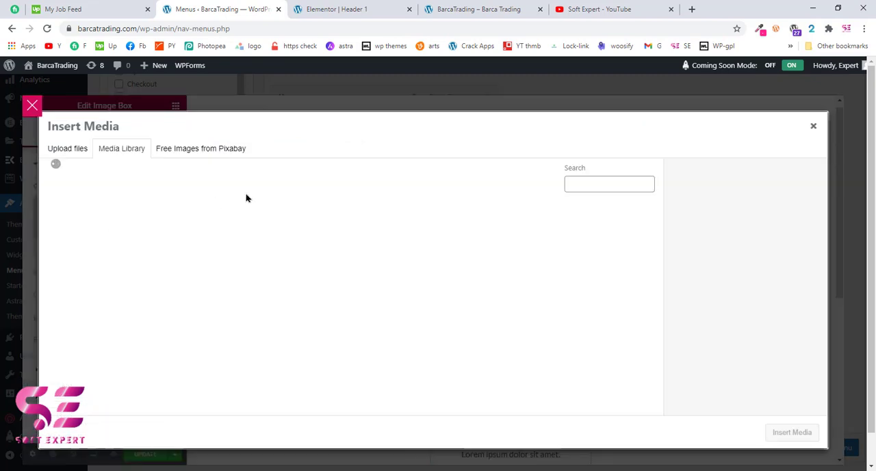
click(612, 236)
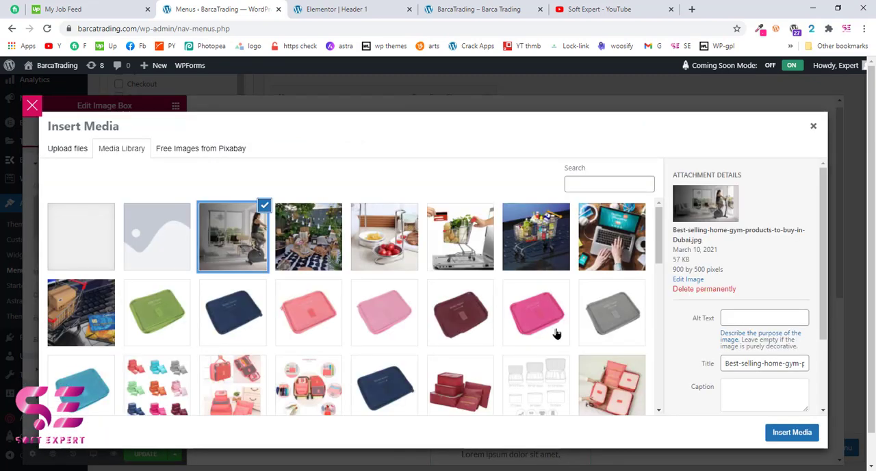
click(792, 432)
scroll(513, 353, down, 3)
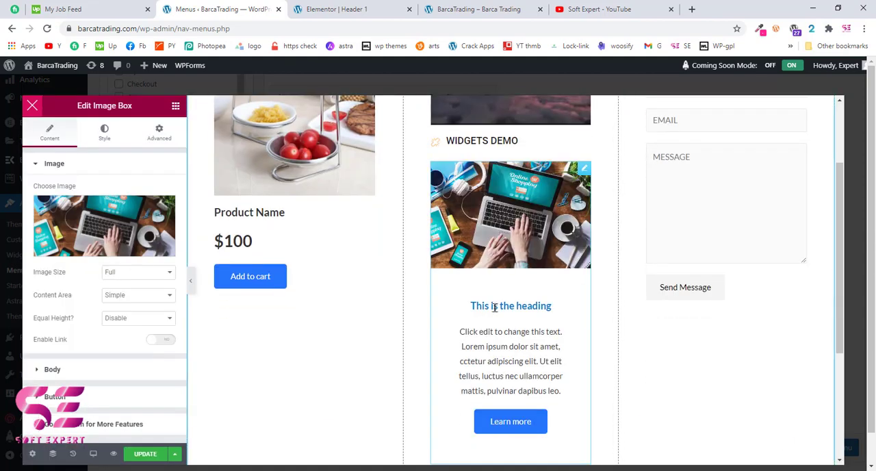
Review the three-column About mega menu layout, update its content and save the menu item's mega menu settings
scroll(508, 288, up, 3)
scroll(491, 293, down, 2)
scroll(492, 293, up, 2)
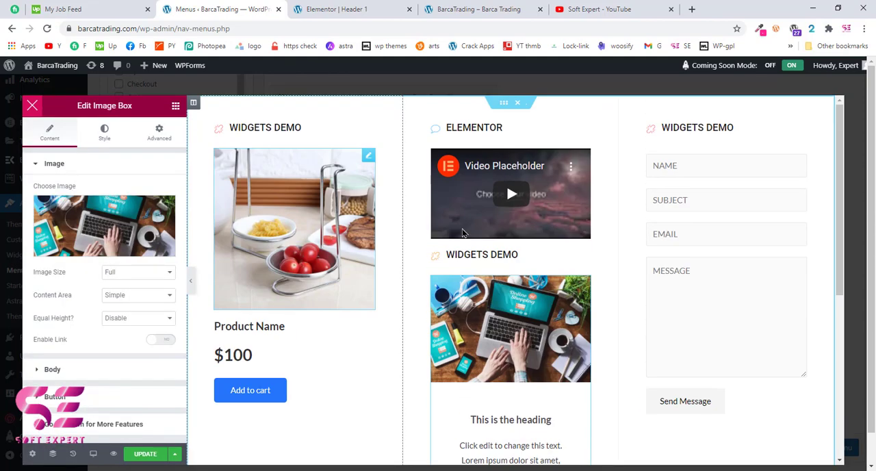
scroll(491, 293, down, 3)
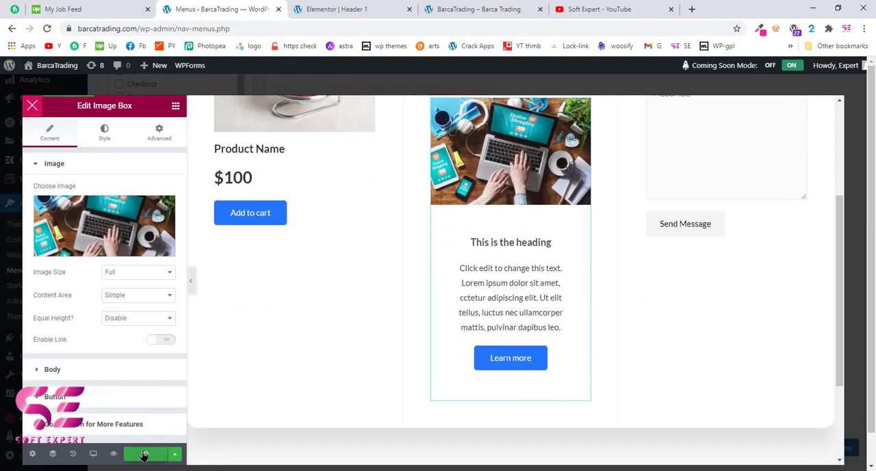
click(467, 10)
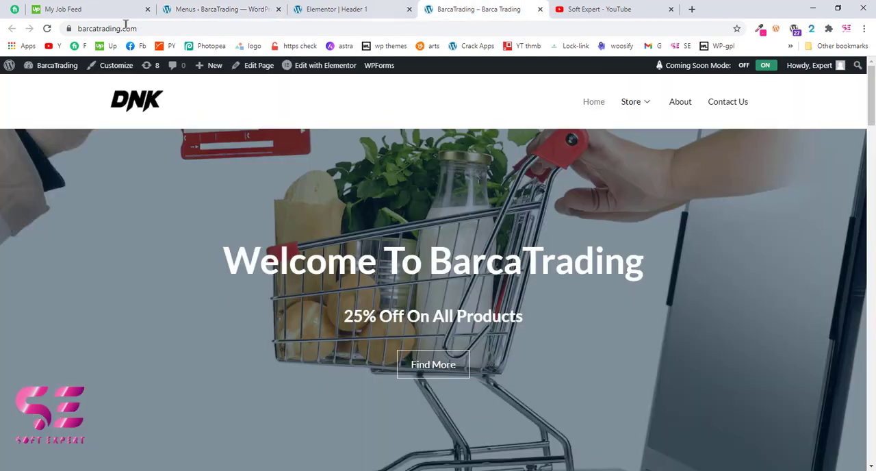
click(213, 9)
Reload the BarcaTrading home page and preview the About mega menu in the header
click(479, 10)
click(46, 28)
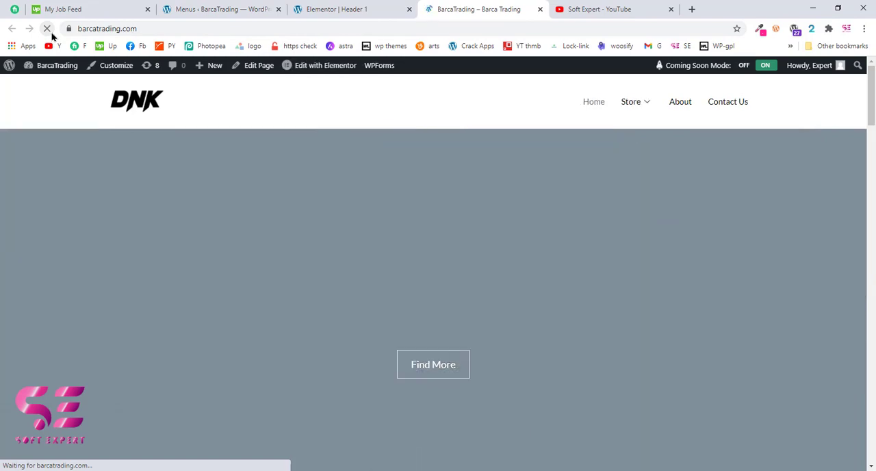
mouse_move(686, 101)
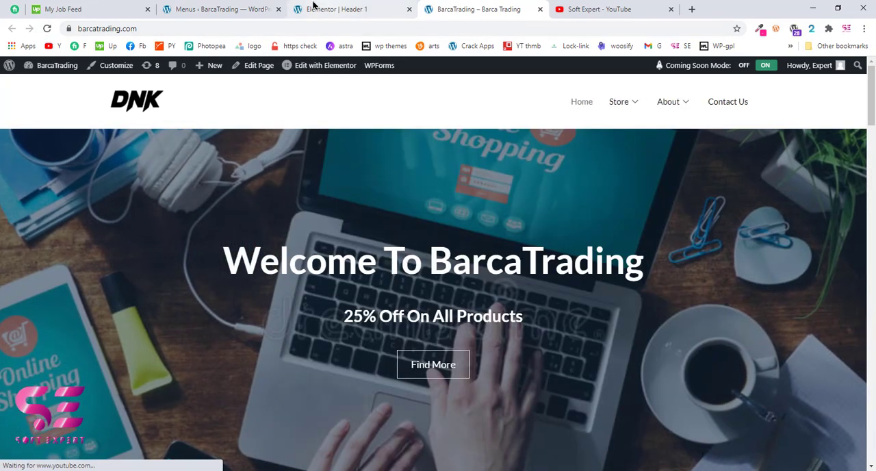
Set the About mega menu's width to Full Width with the Default position and save the settings
click(251, 7)
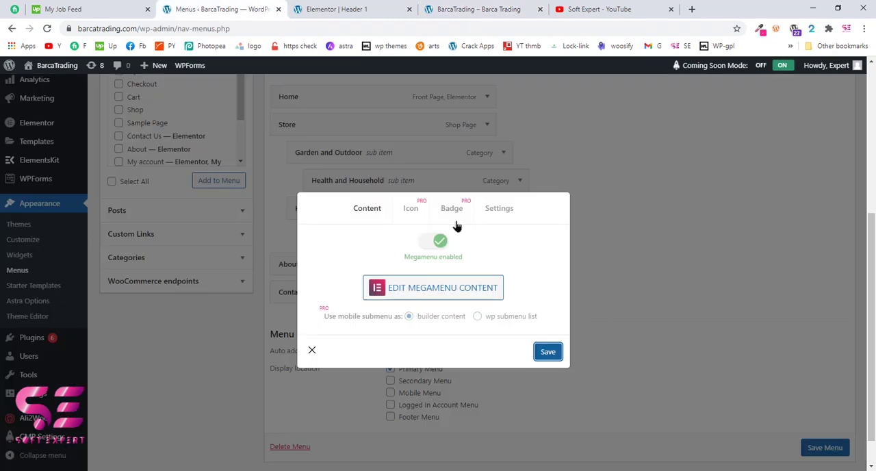
click(500, 210)
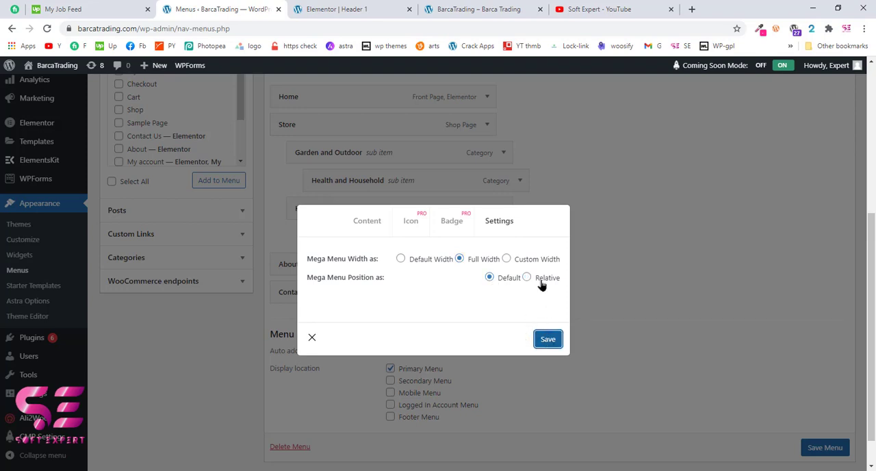
Reload the BarcaTrading home page and check the full-width About mega menu's columns
click(467, 15)
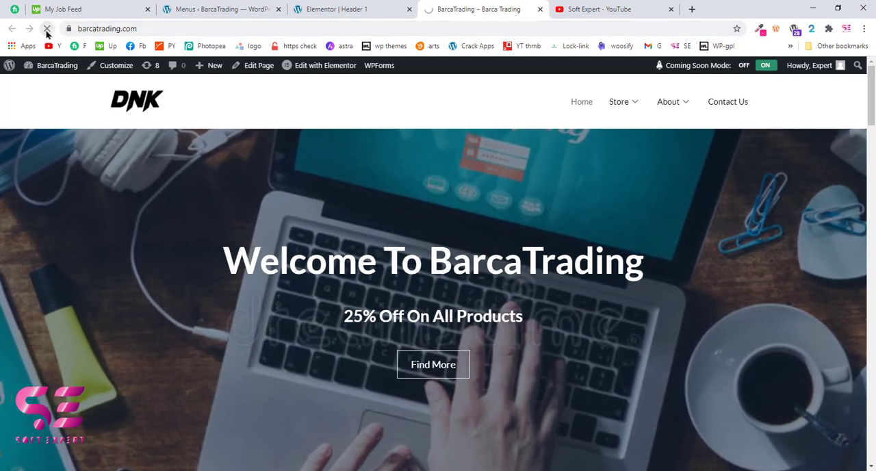
click(47, 28)
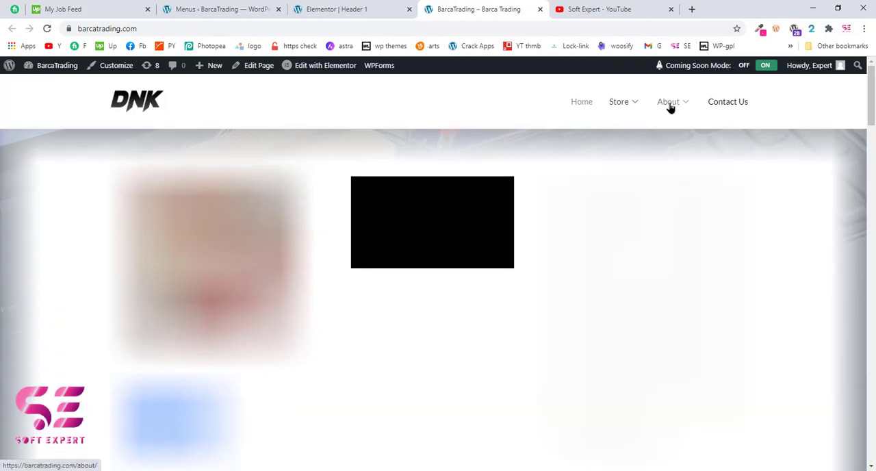
scroll(629, 230, down, 1)
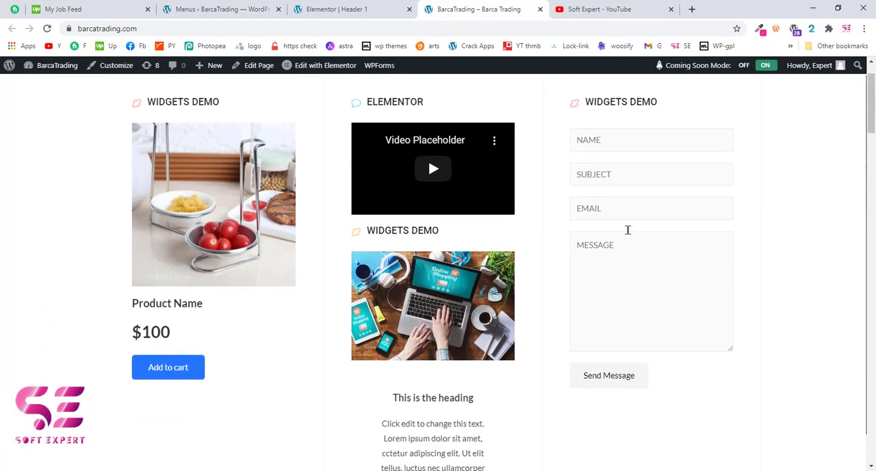
scroll(484, 308, up, 1)
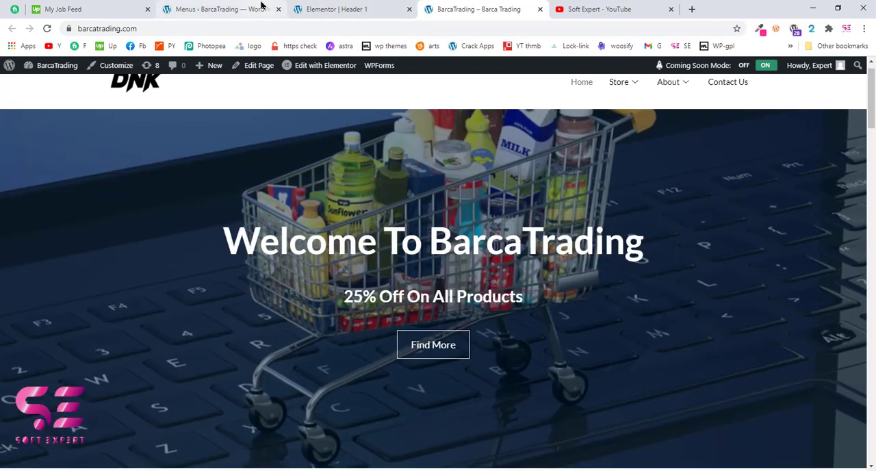
Reopen the About mega menu content for editing and delete the Image Box from the second column
click(261, 7)
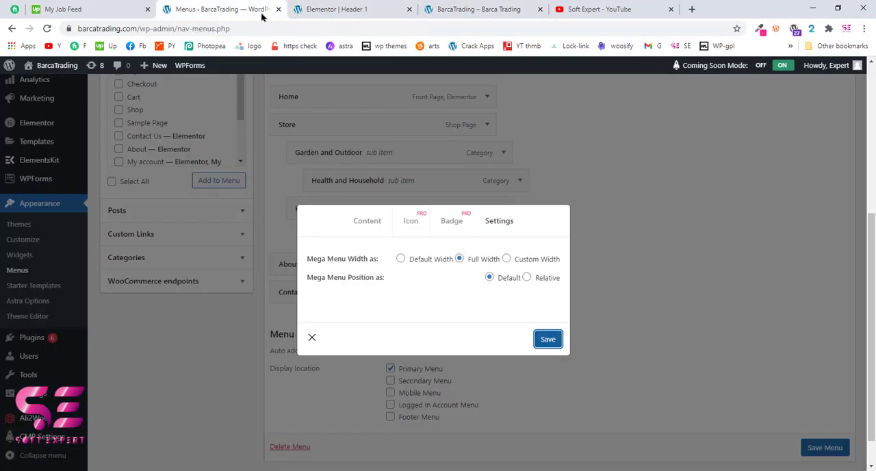
click(372, 222)
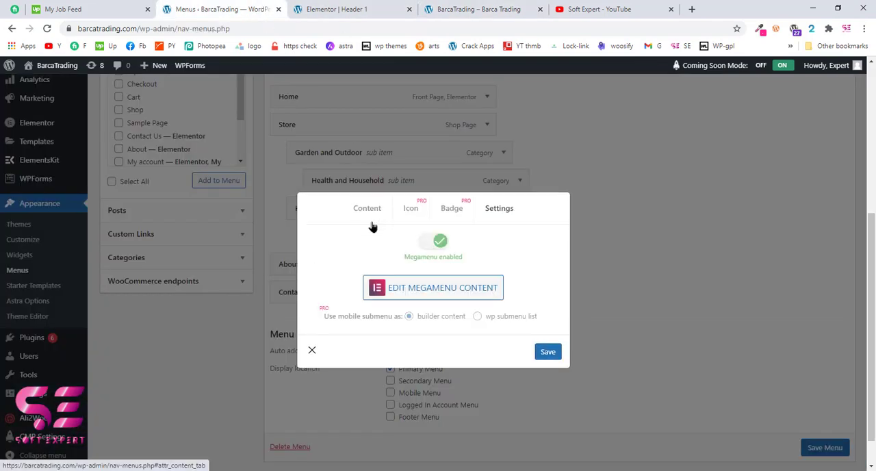
click(404, 289)
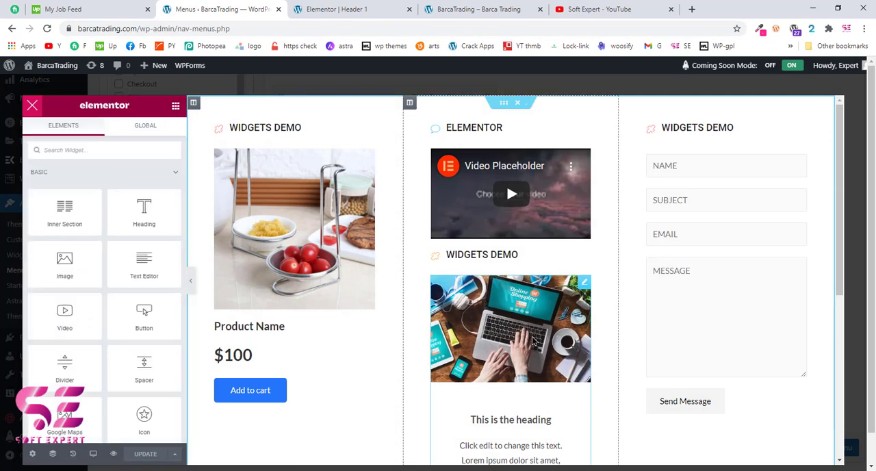
right_click(535, 340)
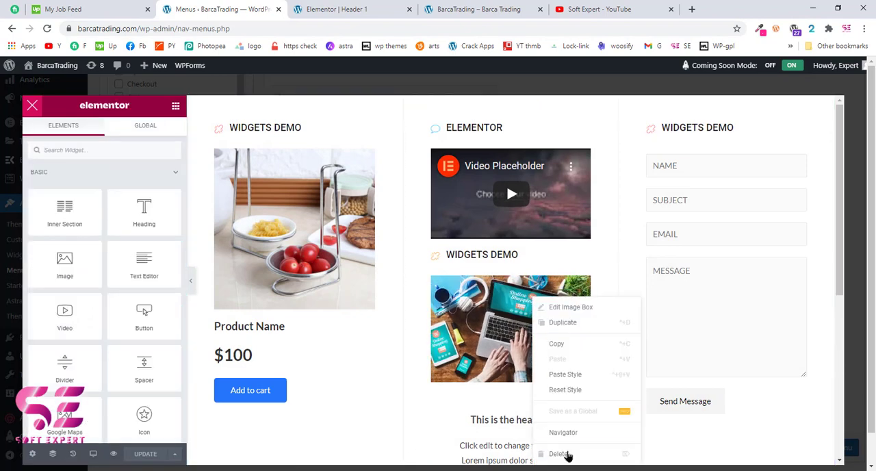
click(567, 455)
Give the About mega menu's inner section a Classic background in light red, and preview the About and Store mega menus on the site
click(509, 77)
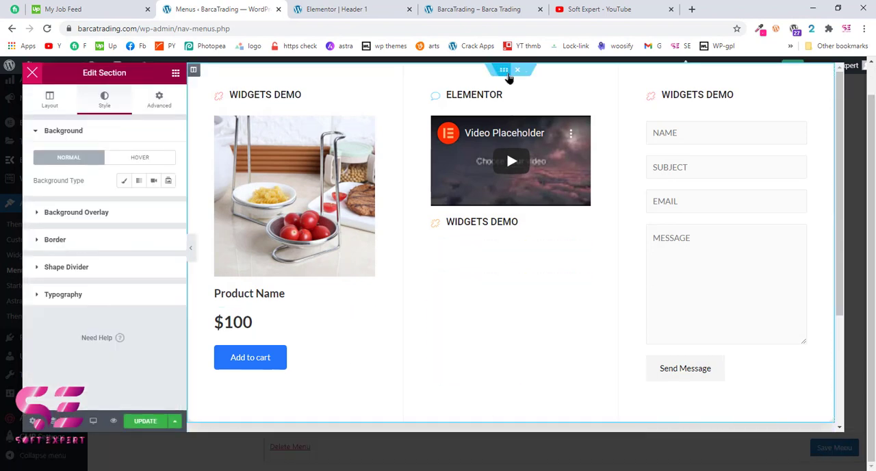
click(509, 77)
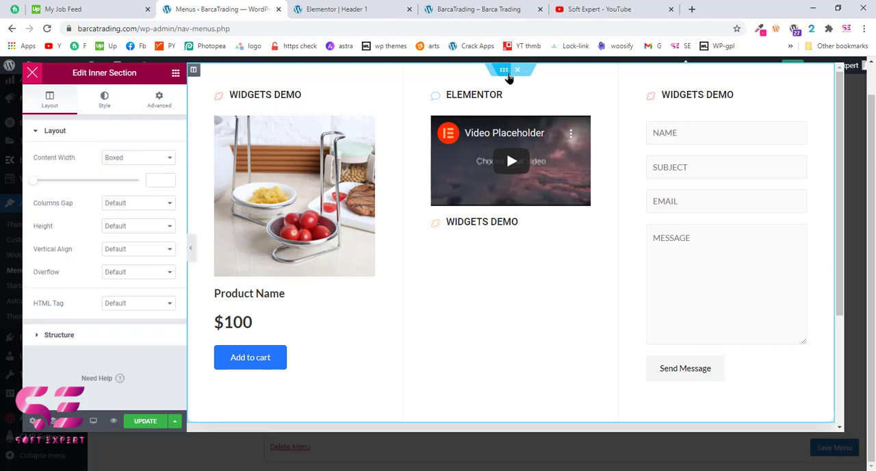
click(100, 110)
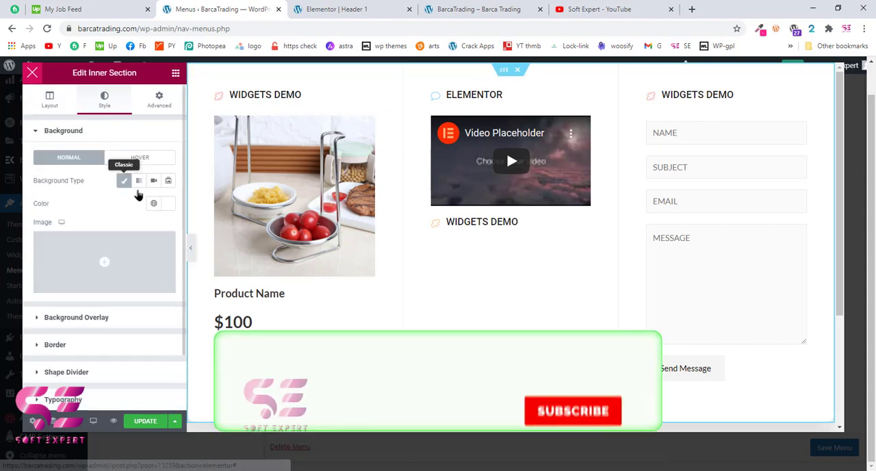
click(169, 203)
click(102, 245)
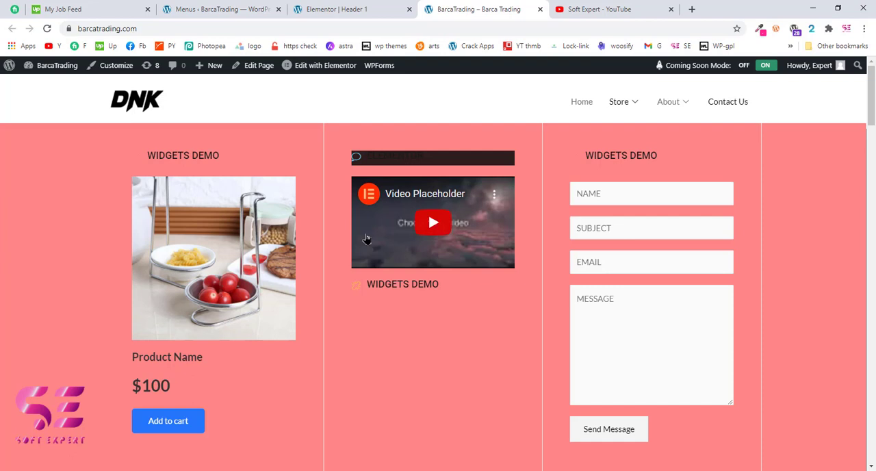
mouse_move(635, 110)
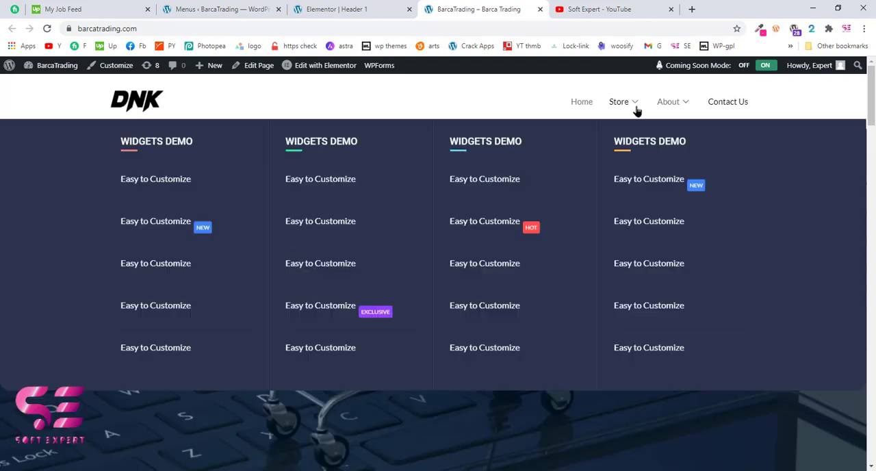